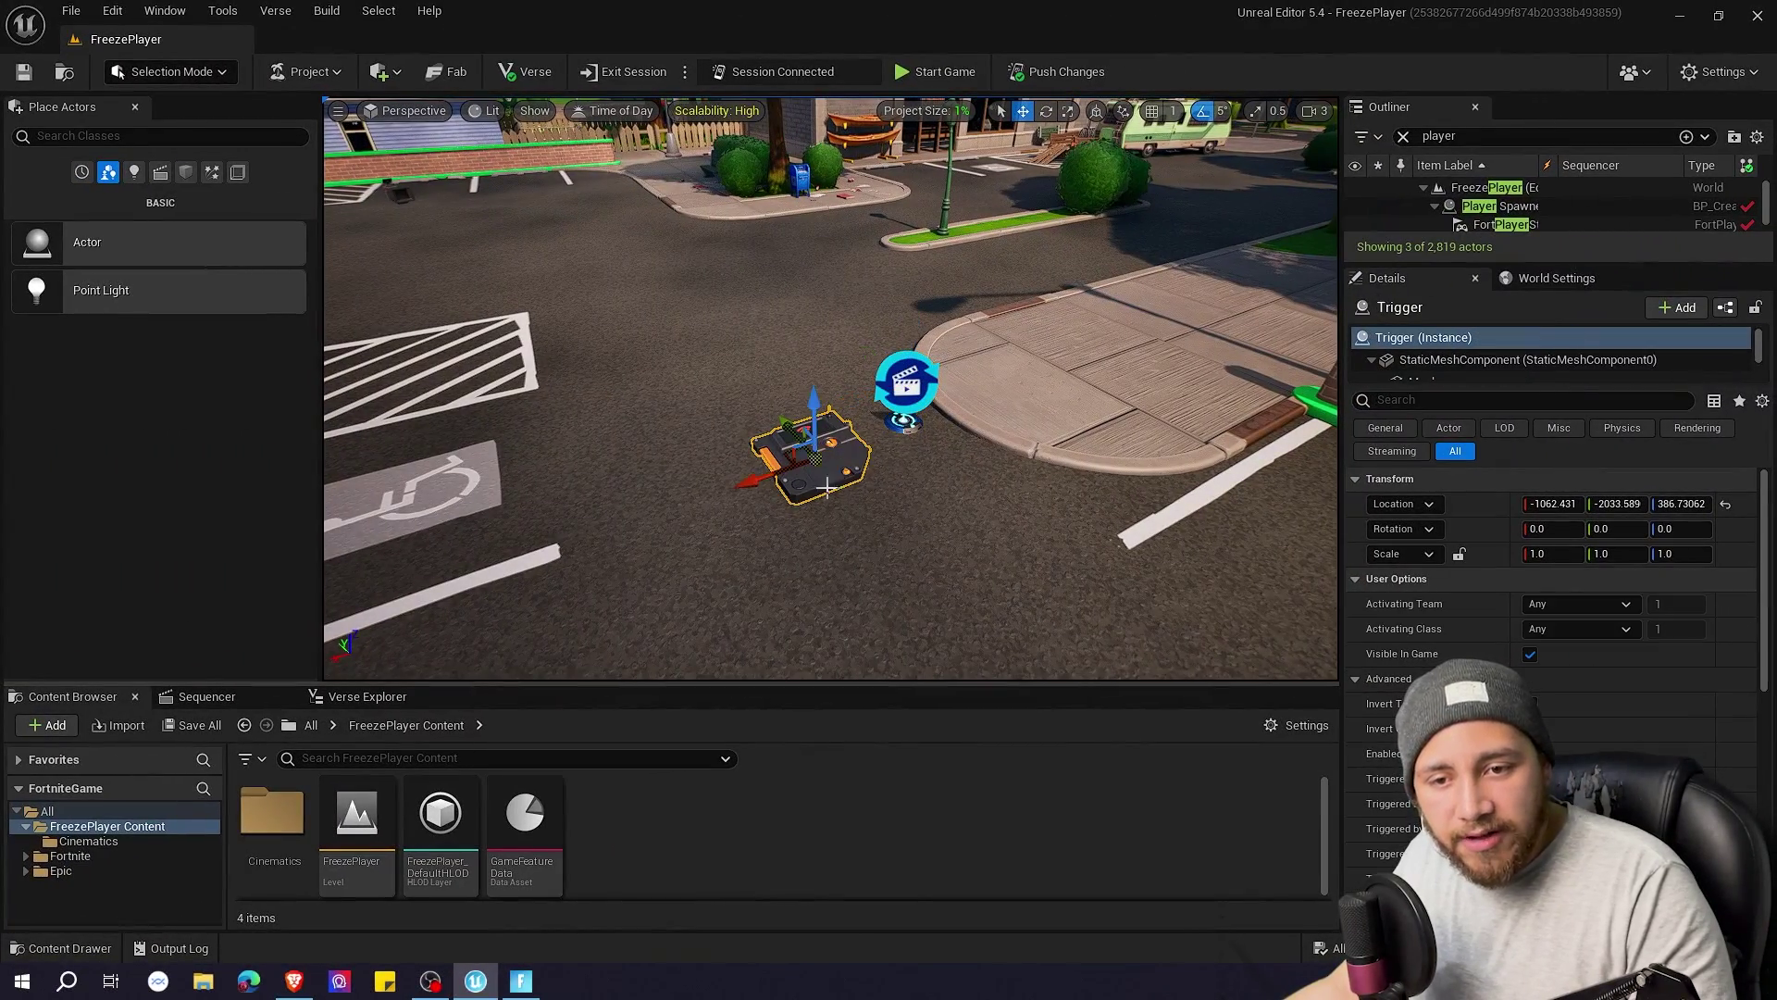
Preview the LS_Freeze sequence of the Cinematic Sequence Device by scrubbing its timeline through the camera cut.
click(905, 384)
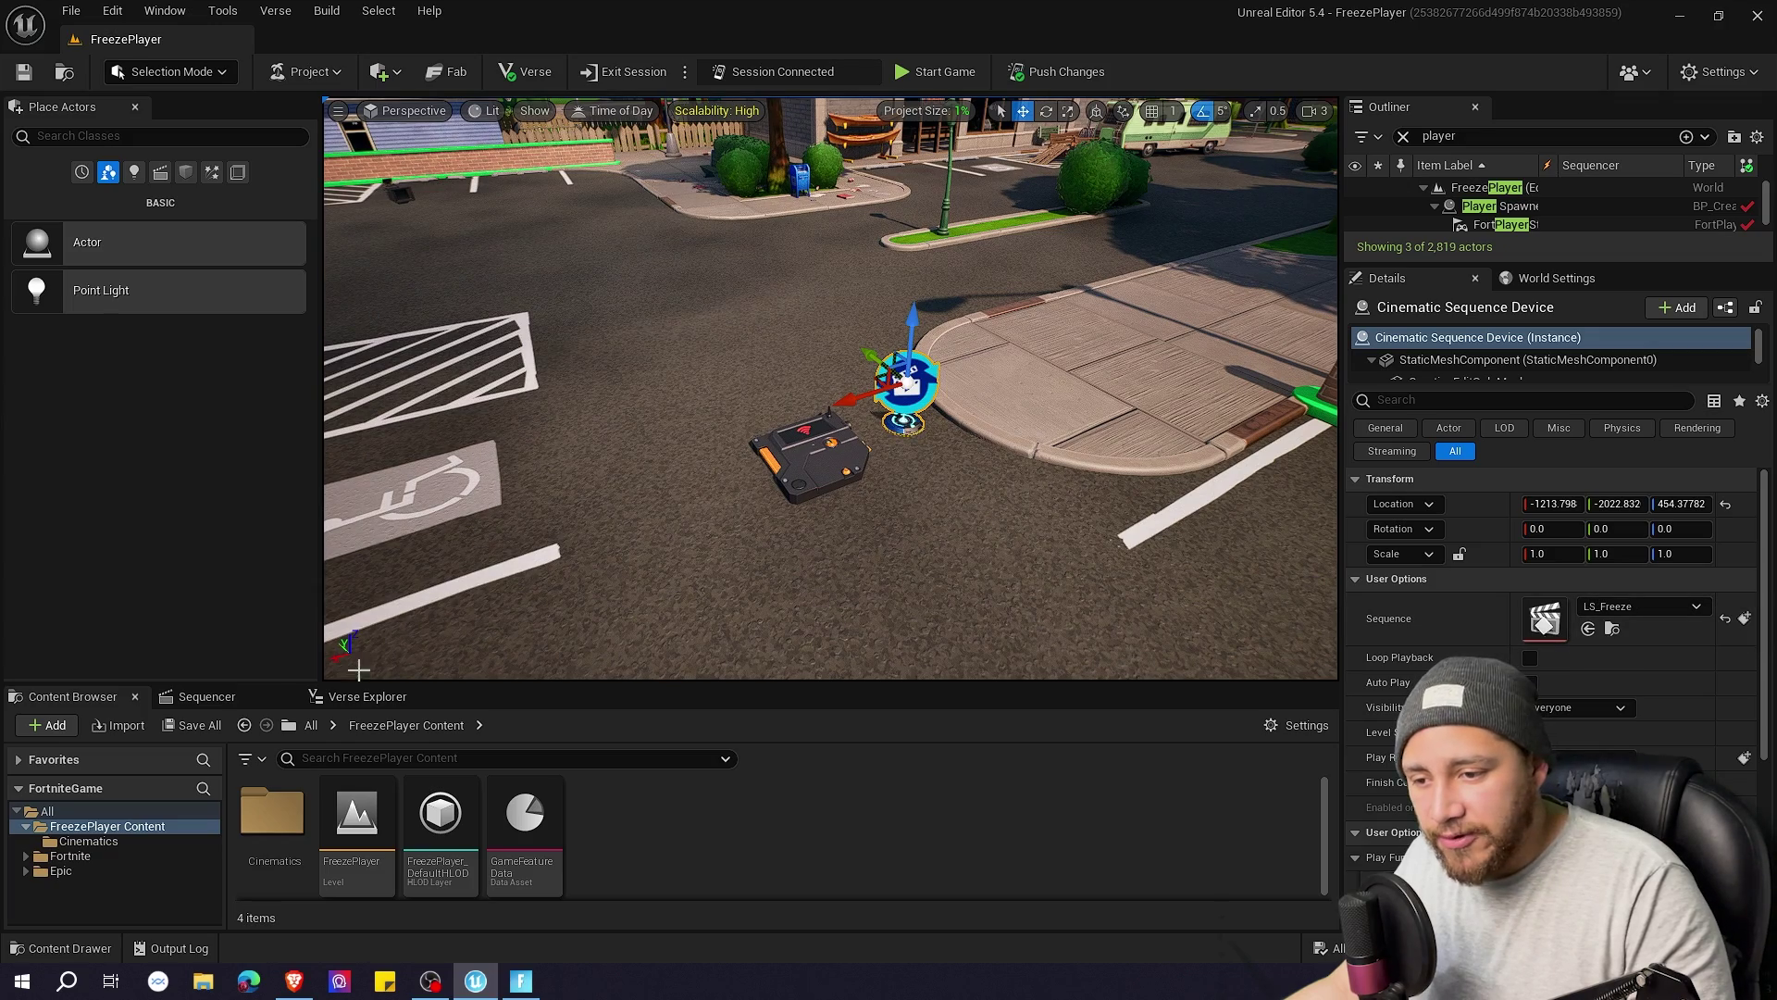
click(207, 696)
drag(618, 753, 525, 756)
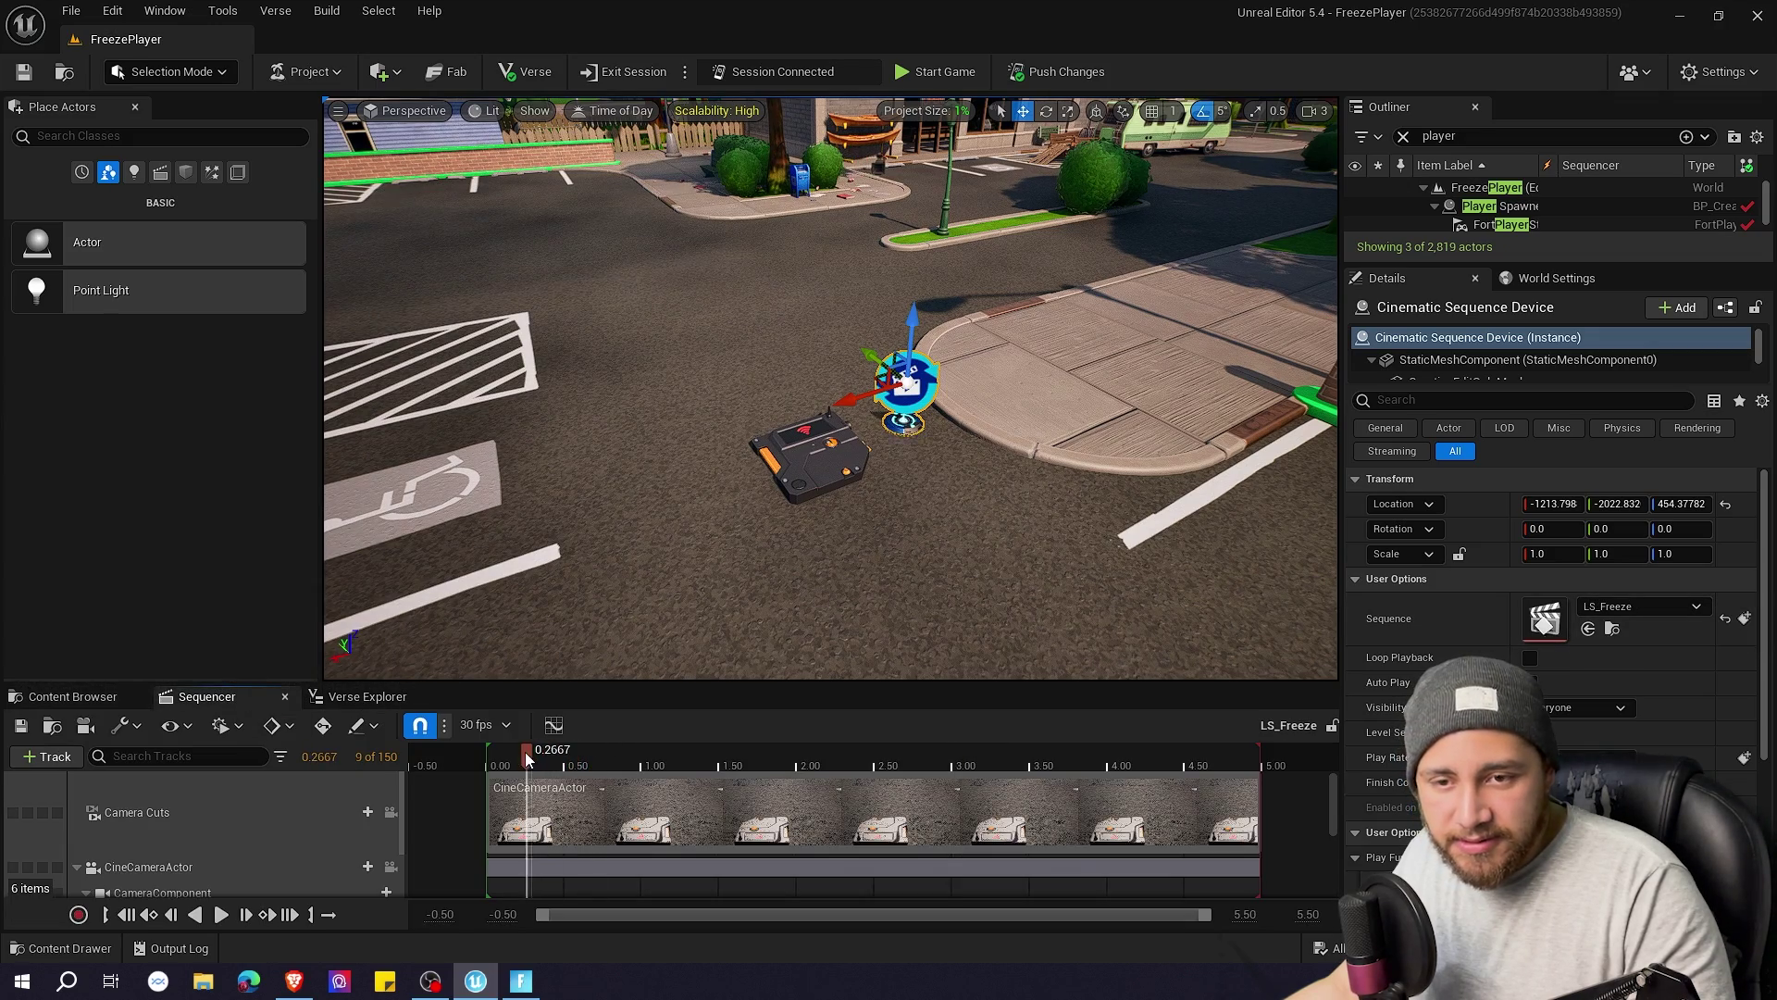
click(390, 811)
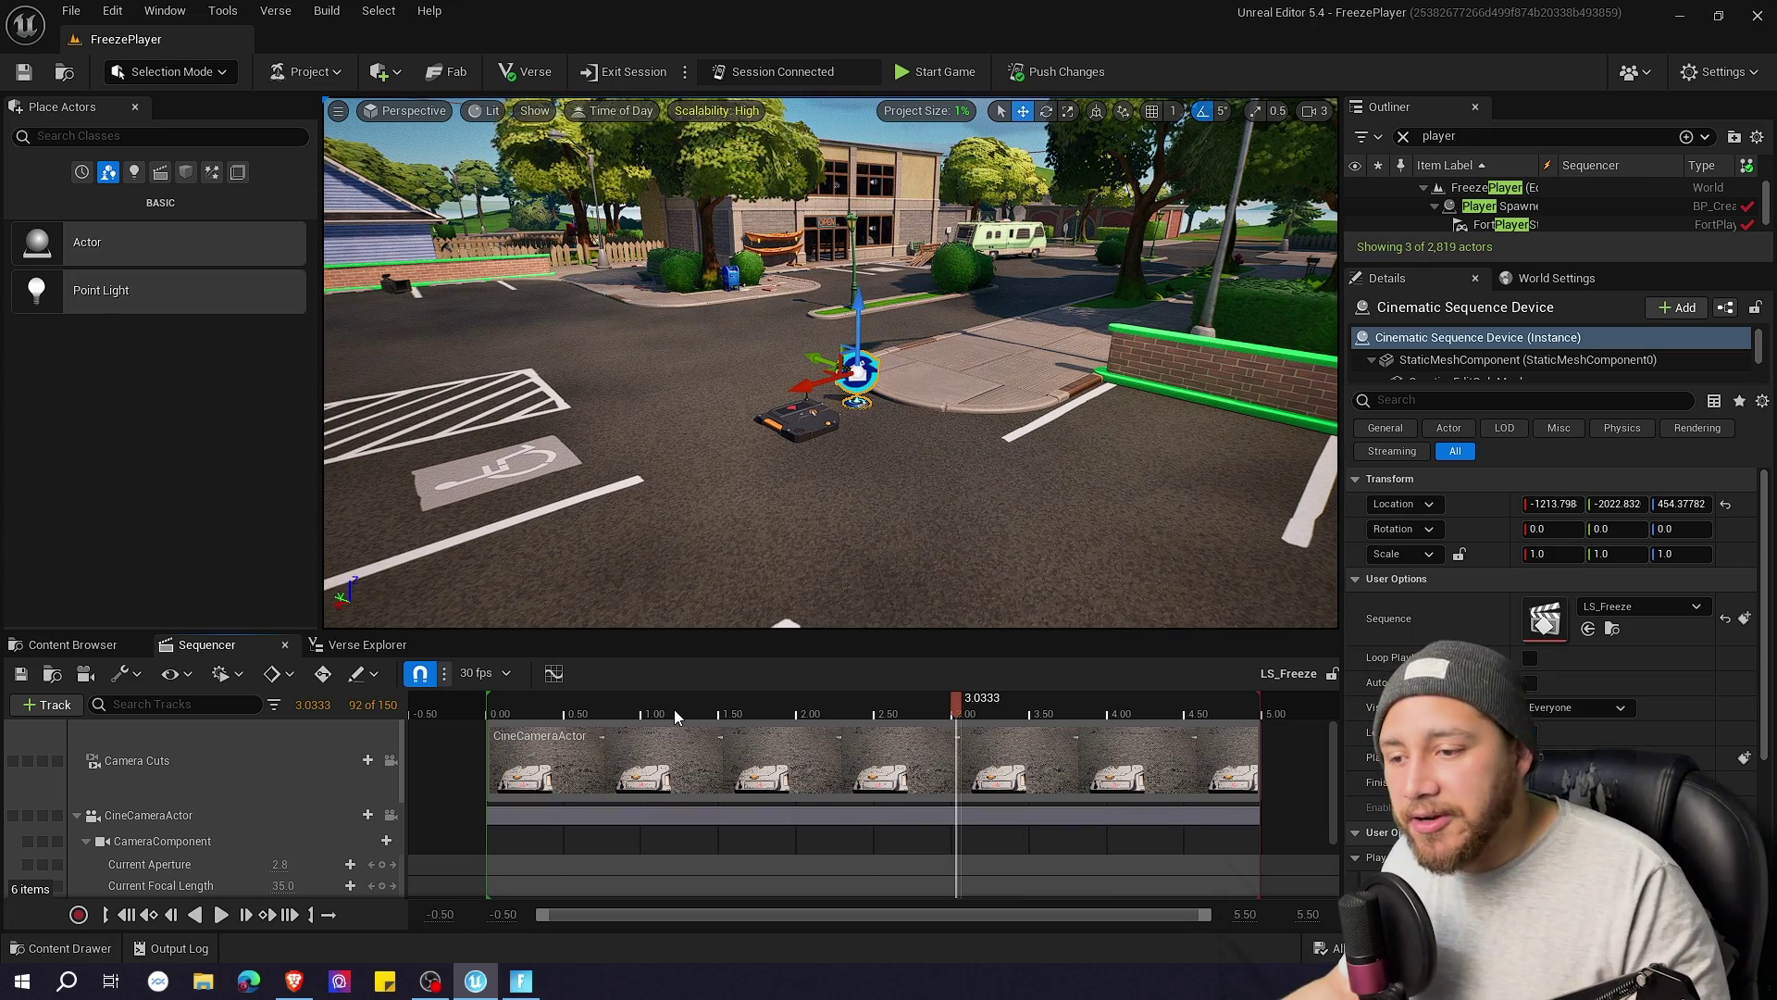
Find the Mutator Zone device in the Fortnite content and place it in the level over the trigger.
click(54, 648)
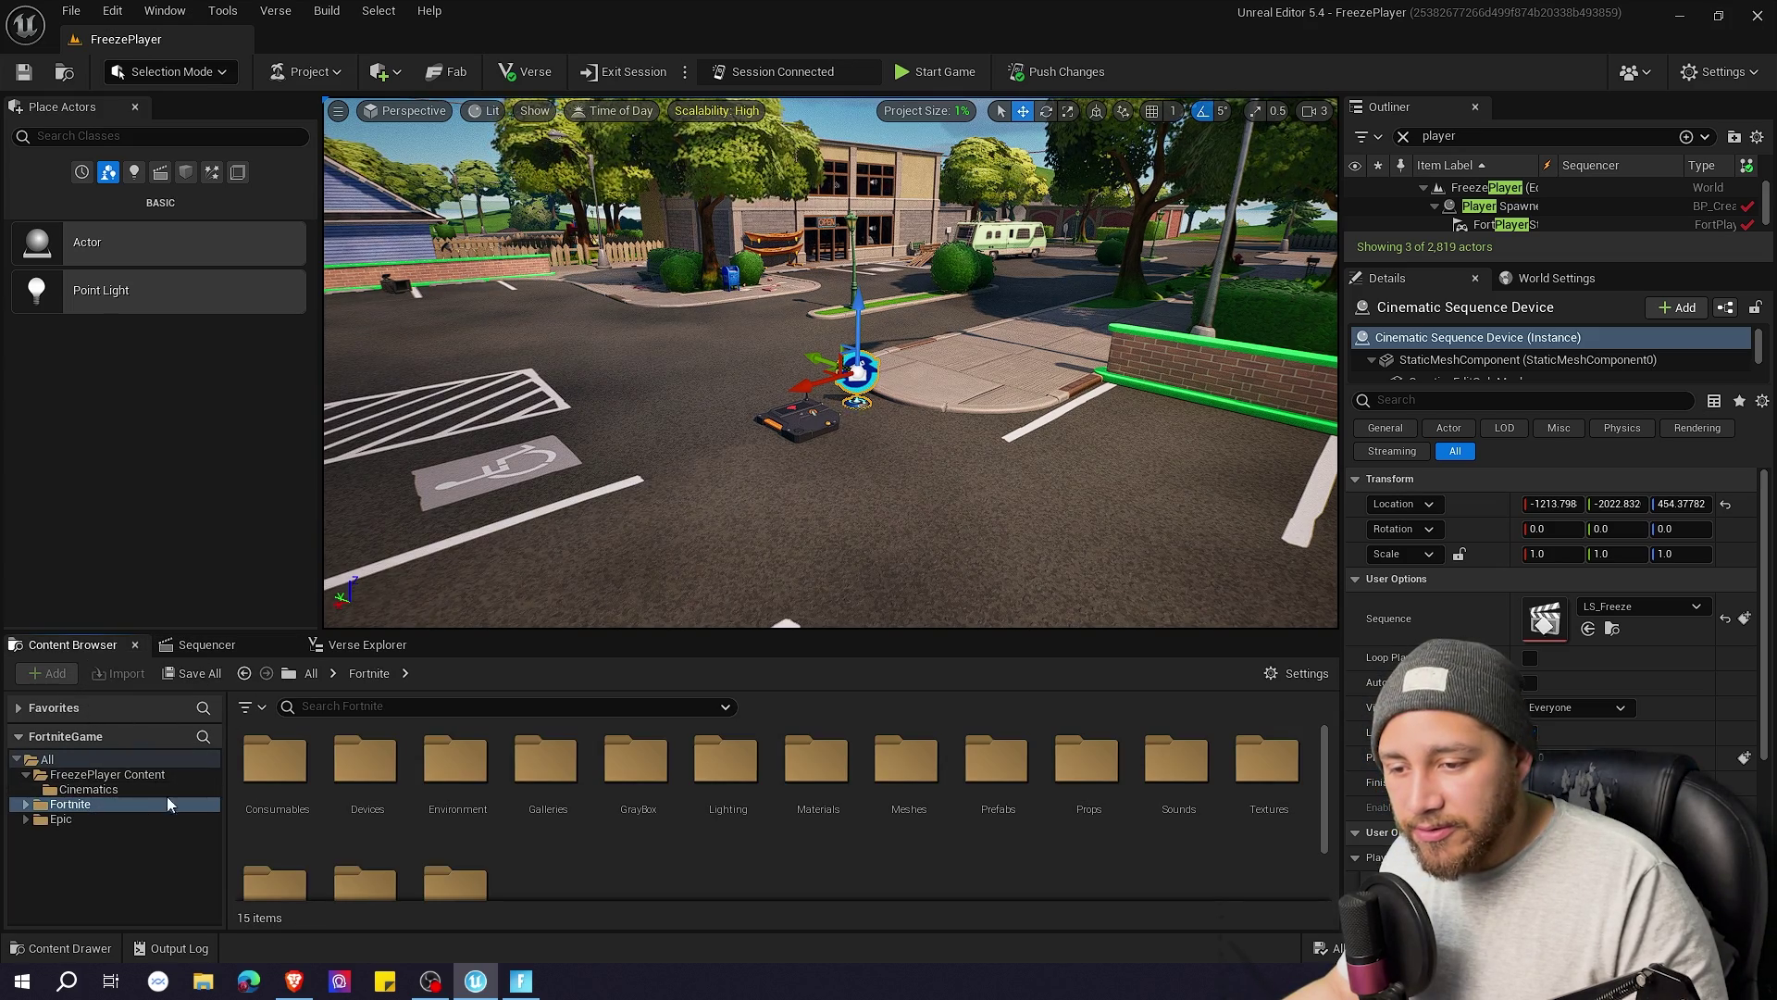
click(393, 706)
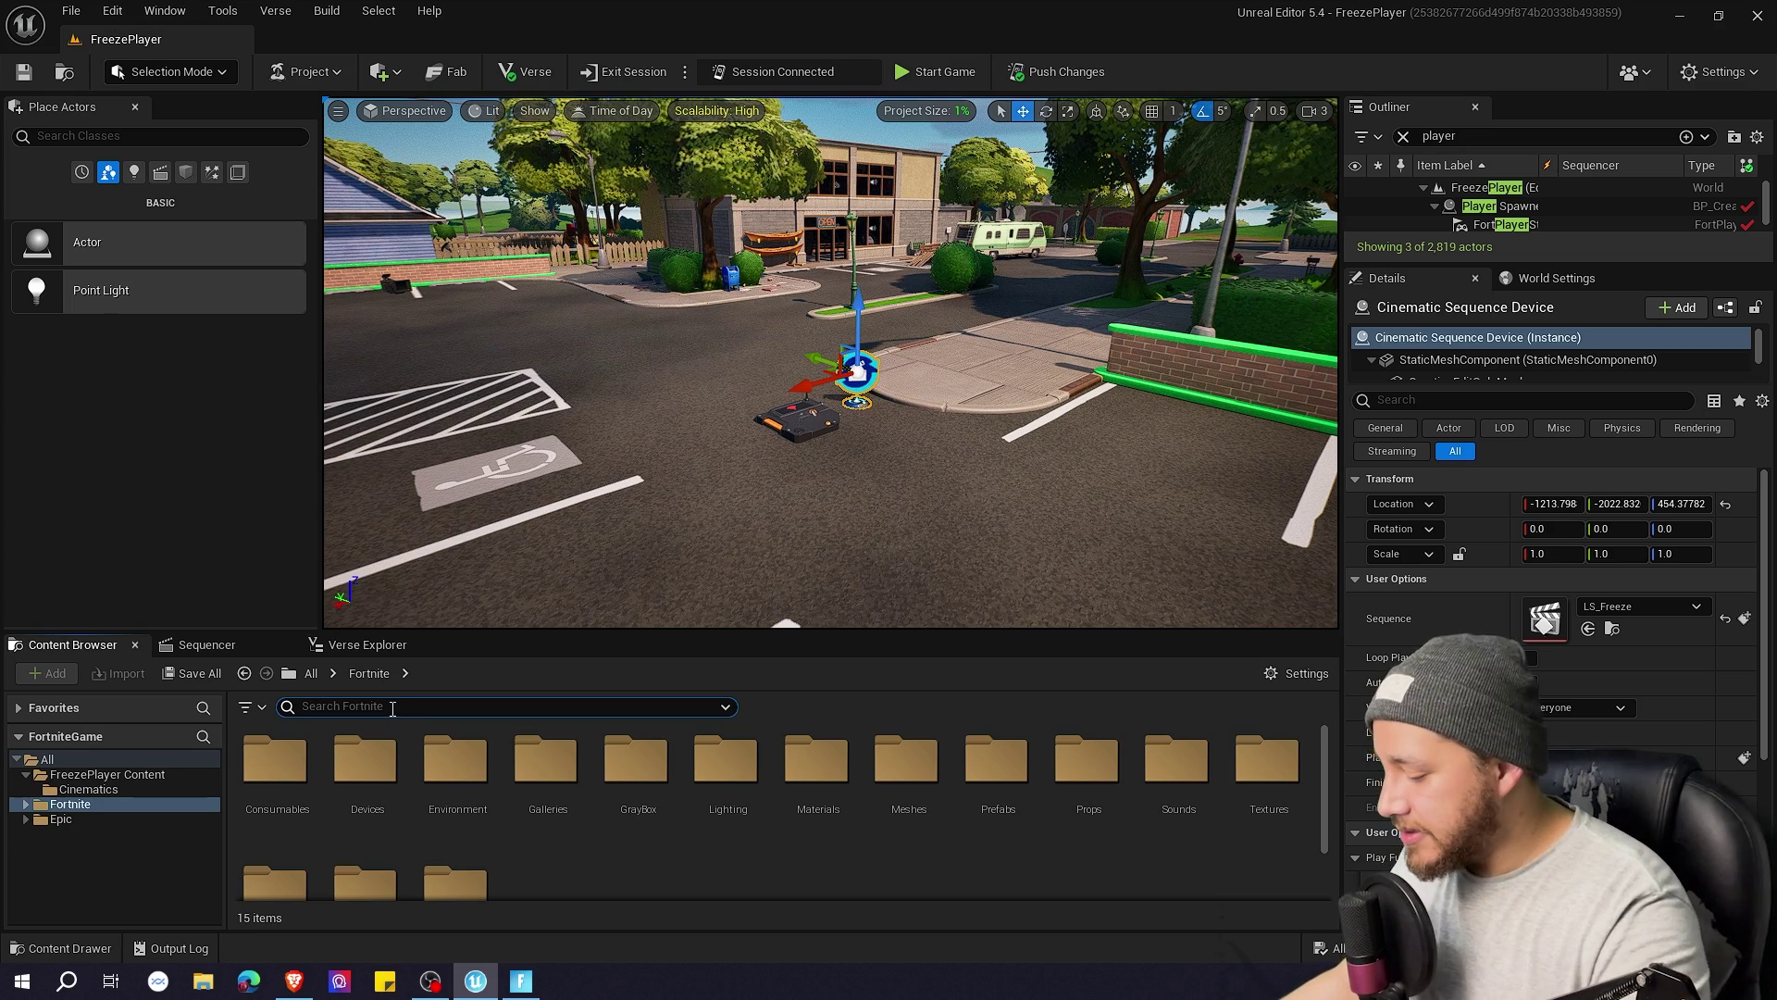
text(mutator)
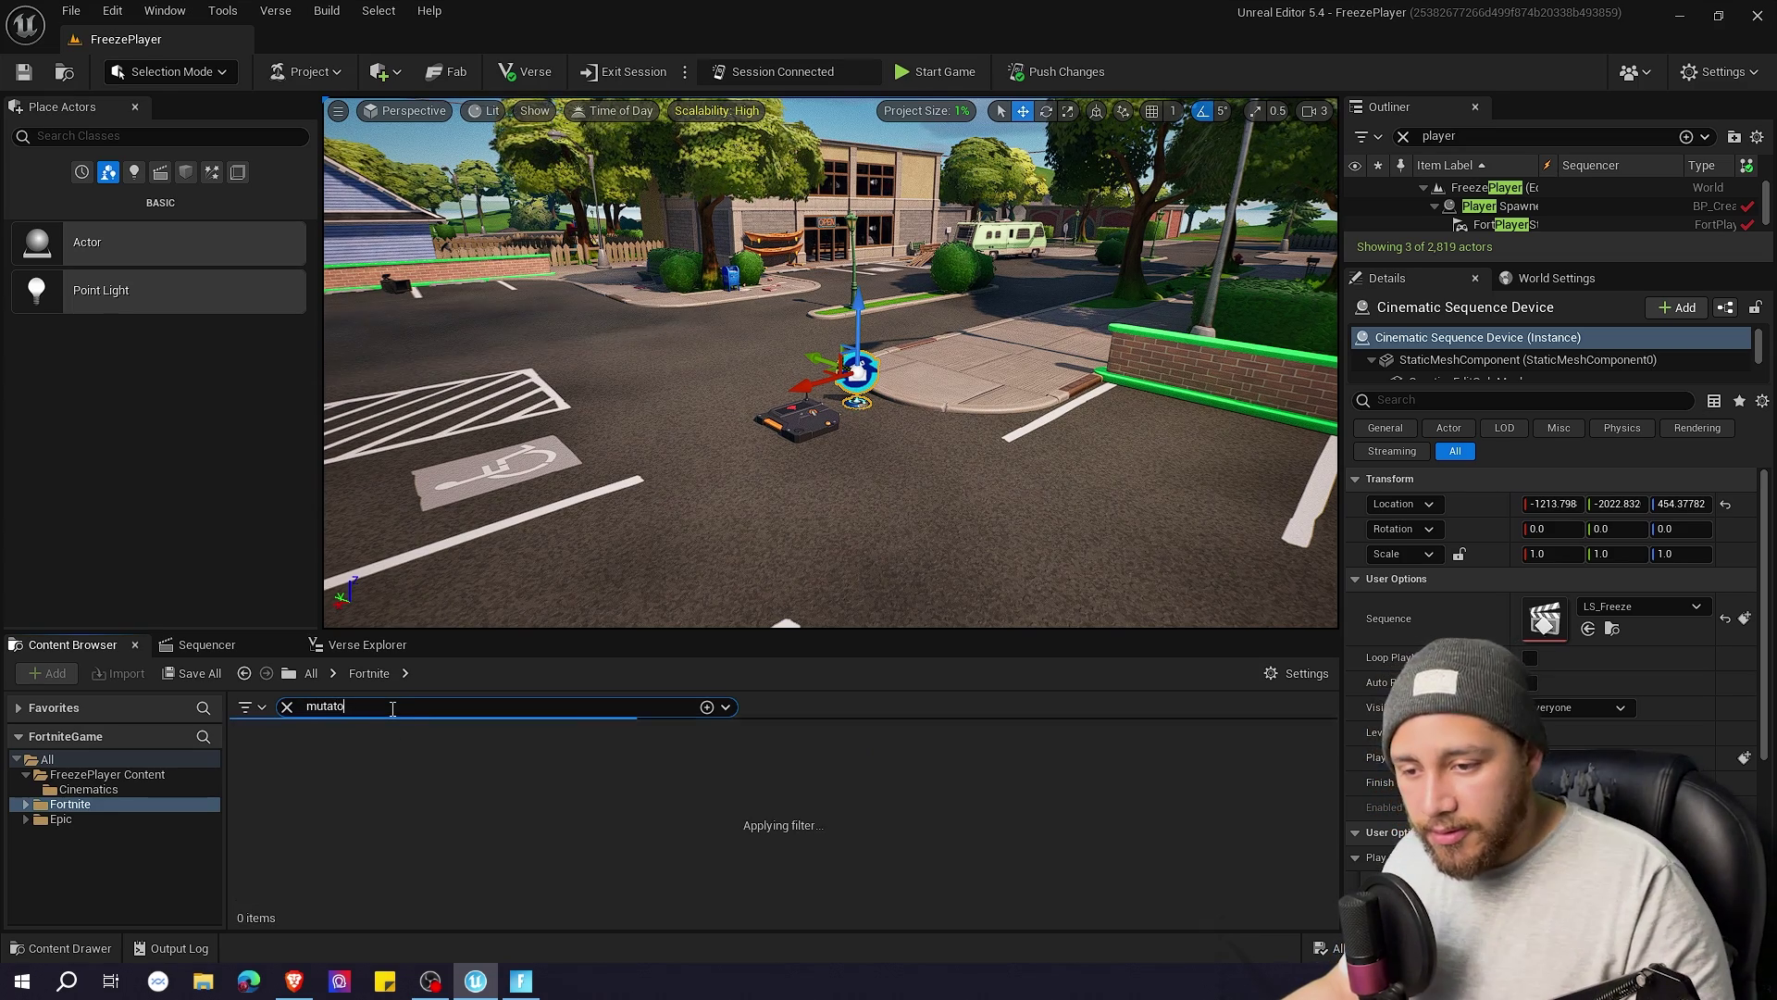
drag(289, 771, 827, 417)
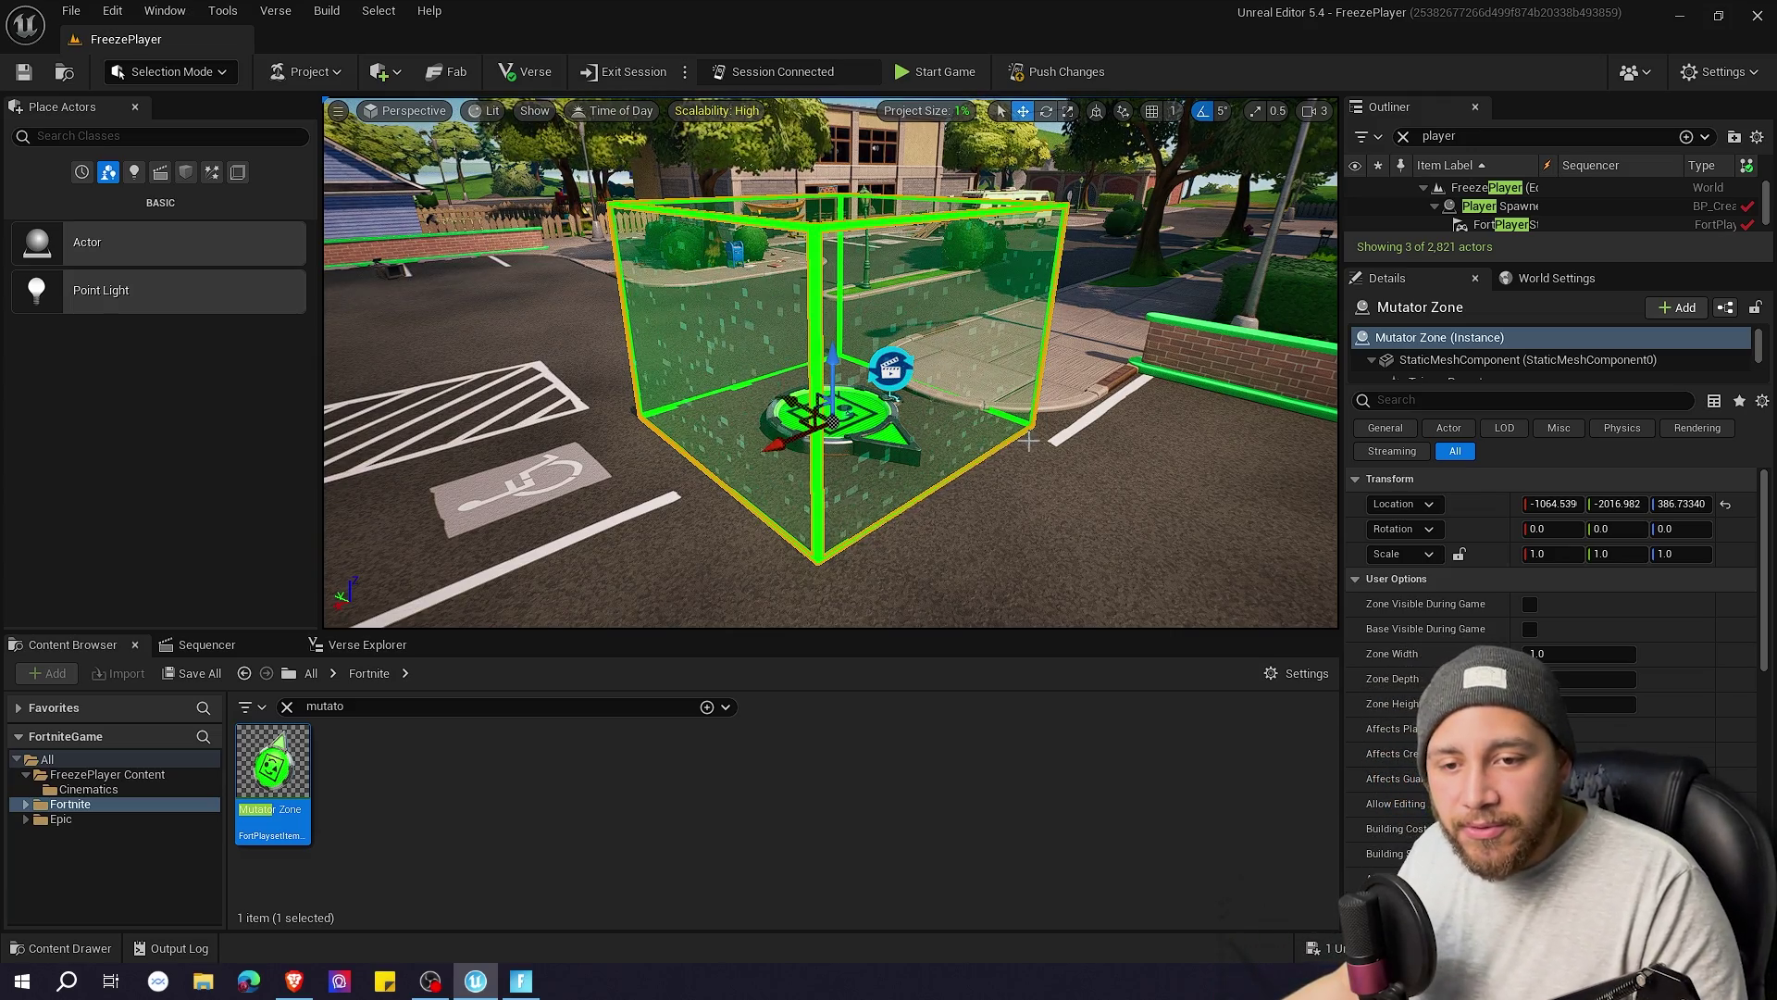
Lower the Mutator Zone below the road surface to a Z location of about 352 and clear the asset search.
right_drag(1028, 441, 800, 523)
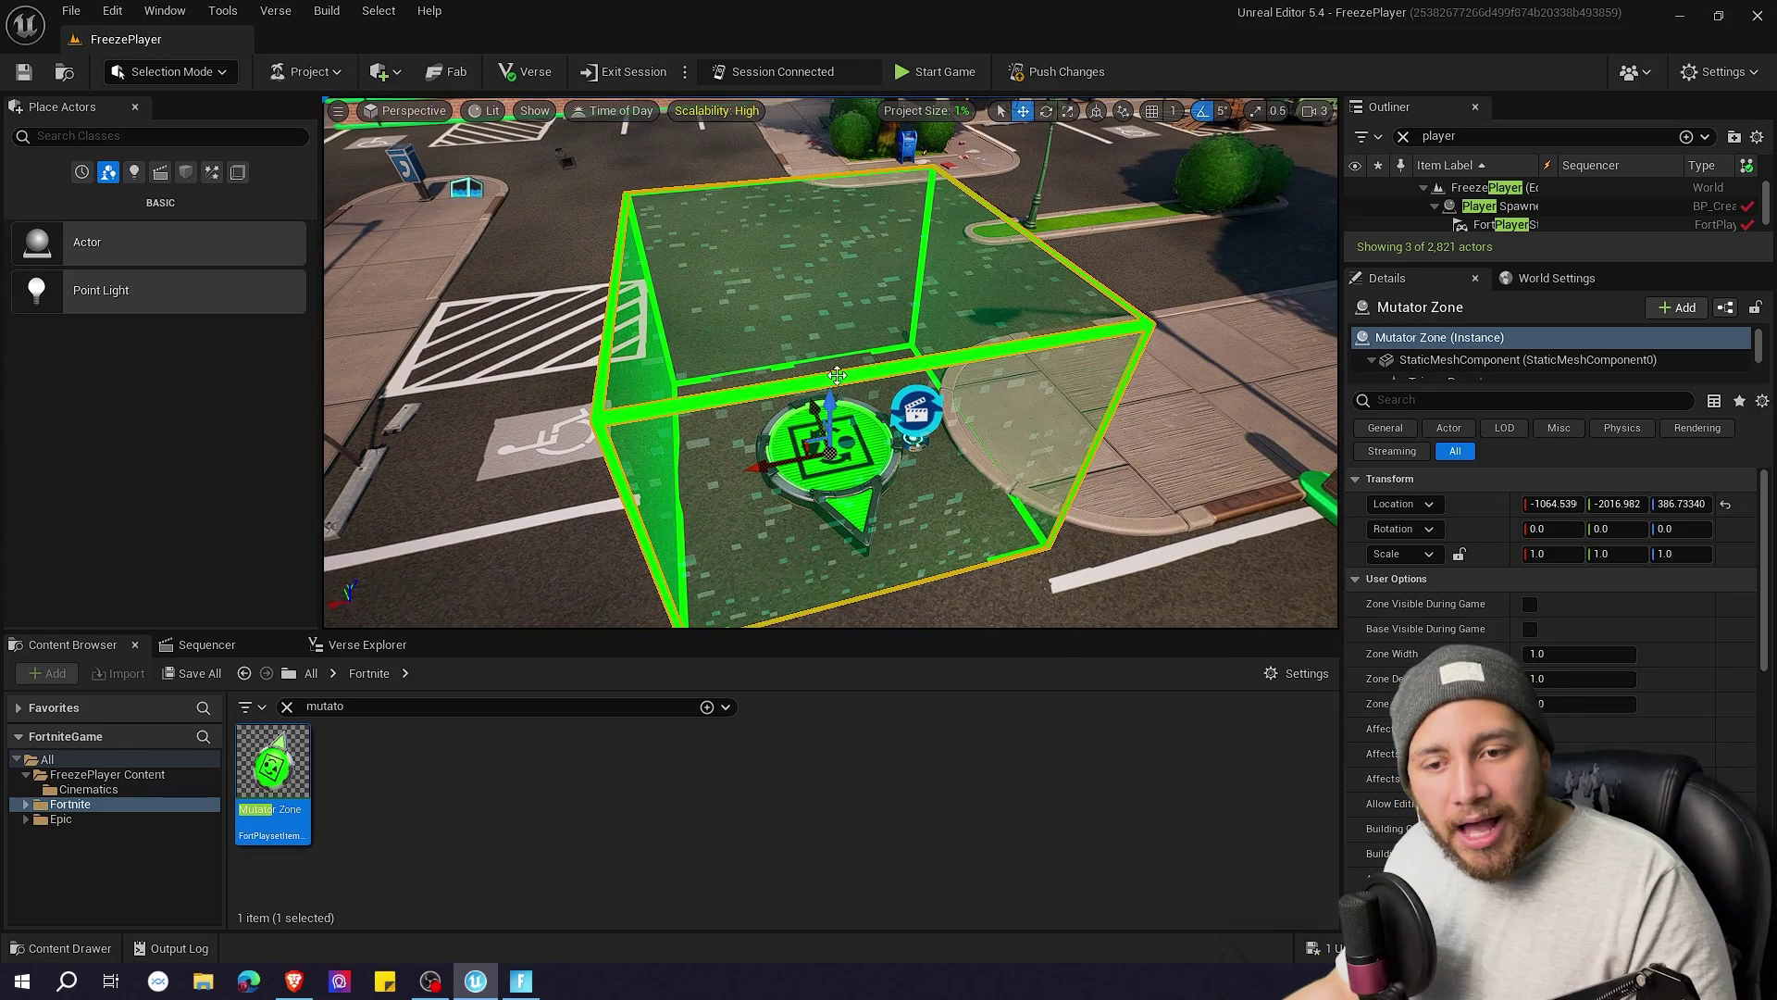
drag(837, 375, 832, 422)
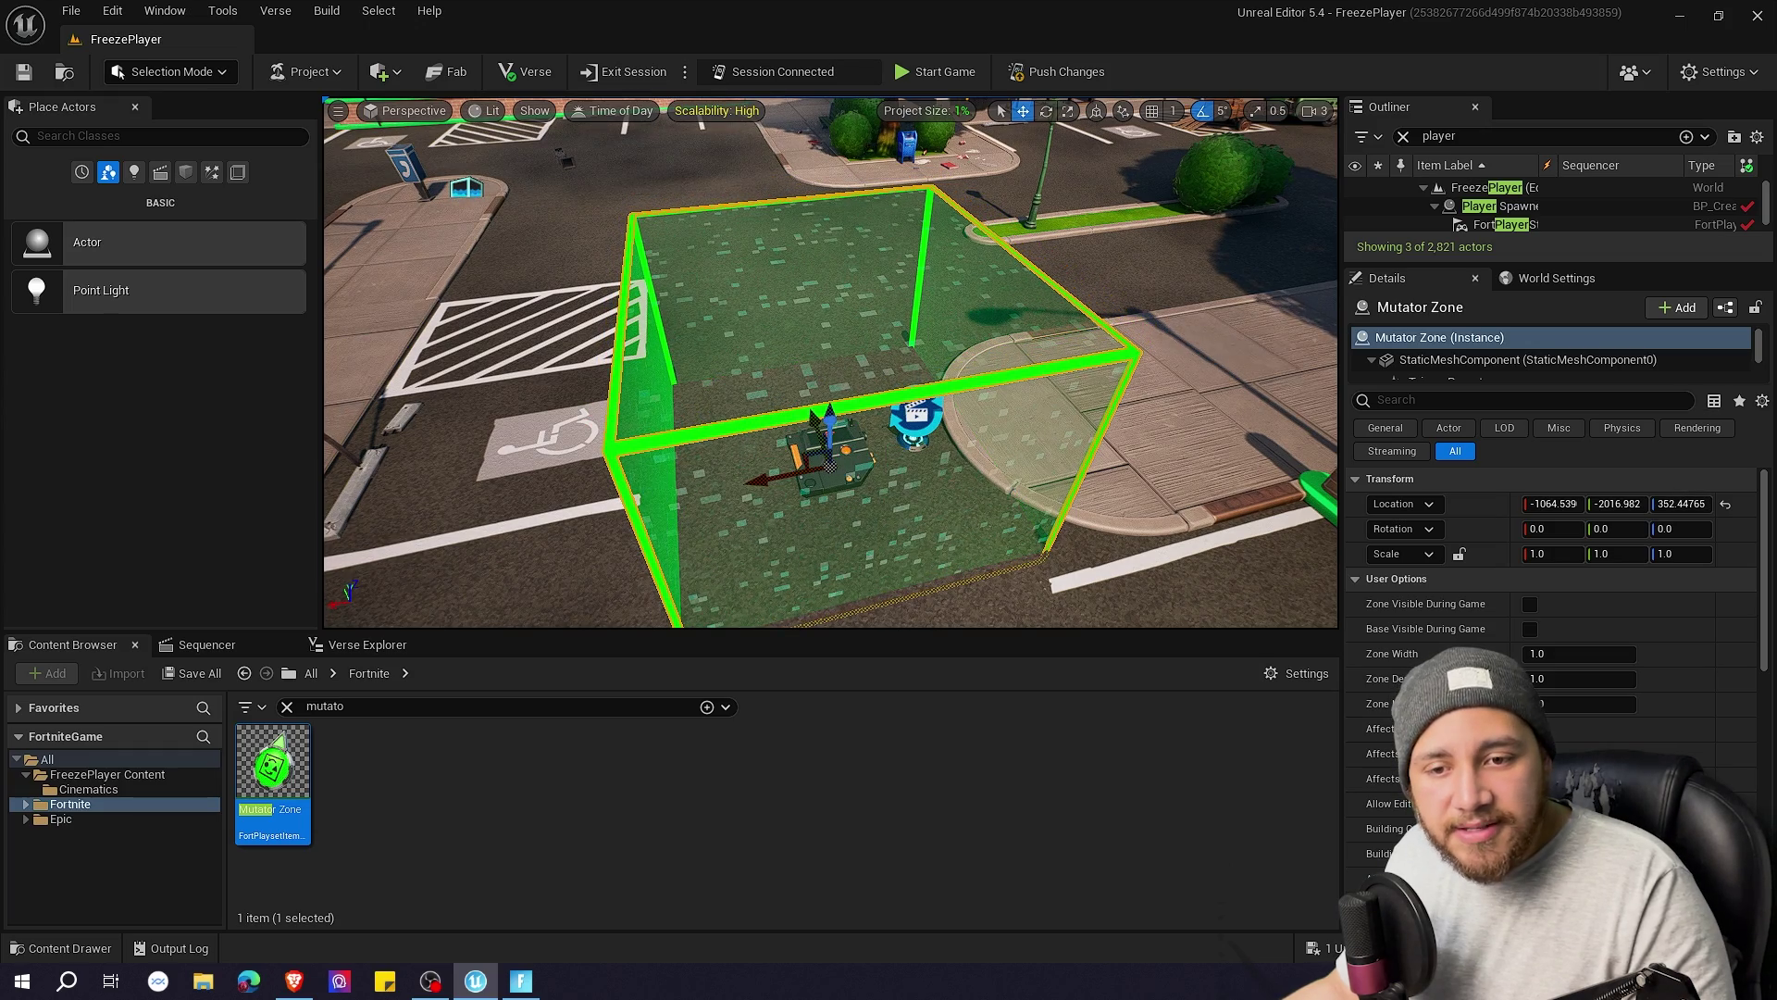
right_drag(832, 422, 617, 274)
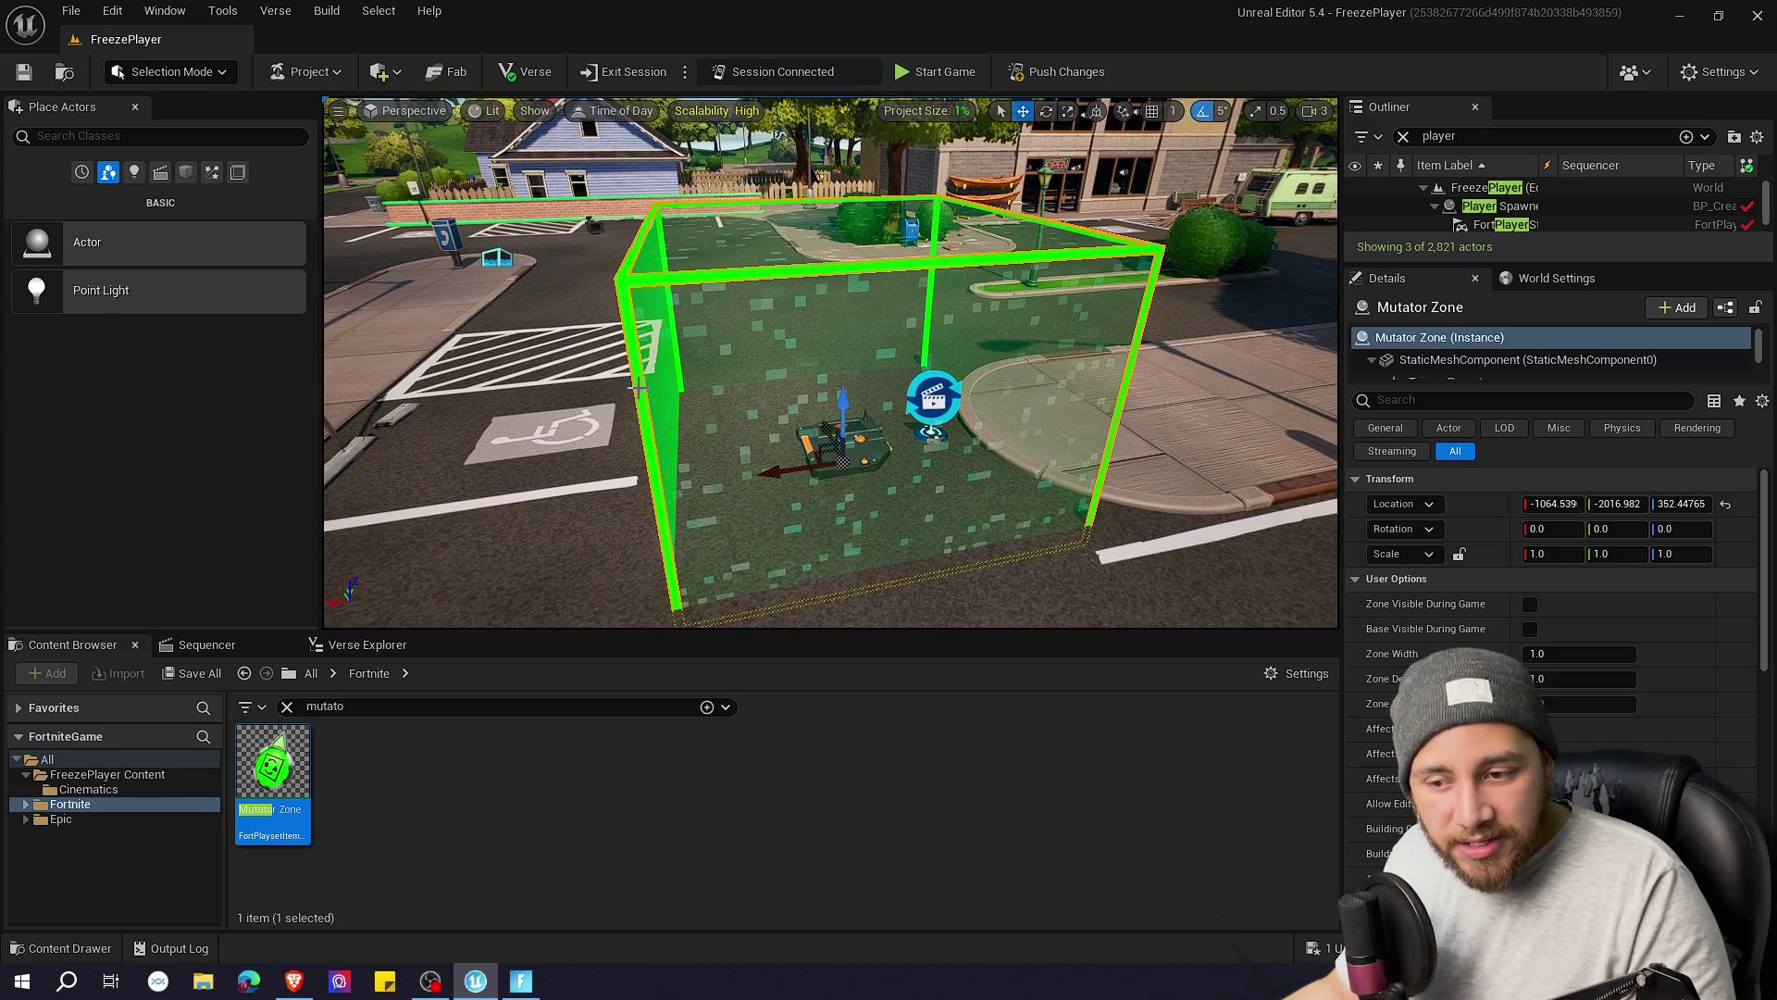
click(287, 706)
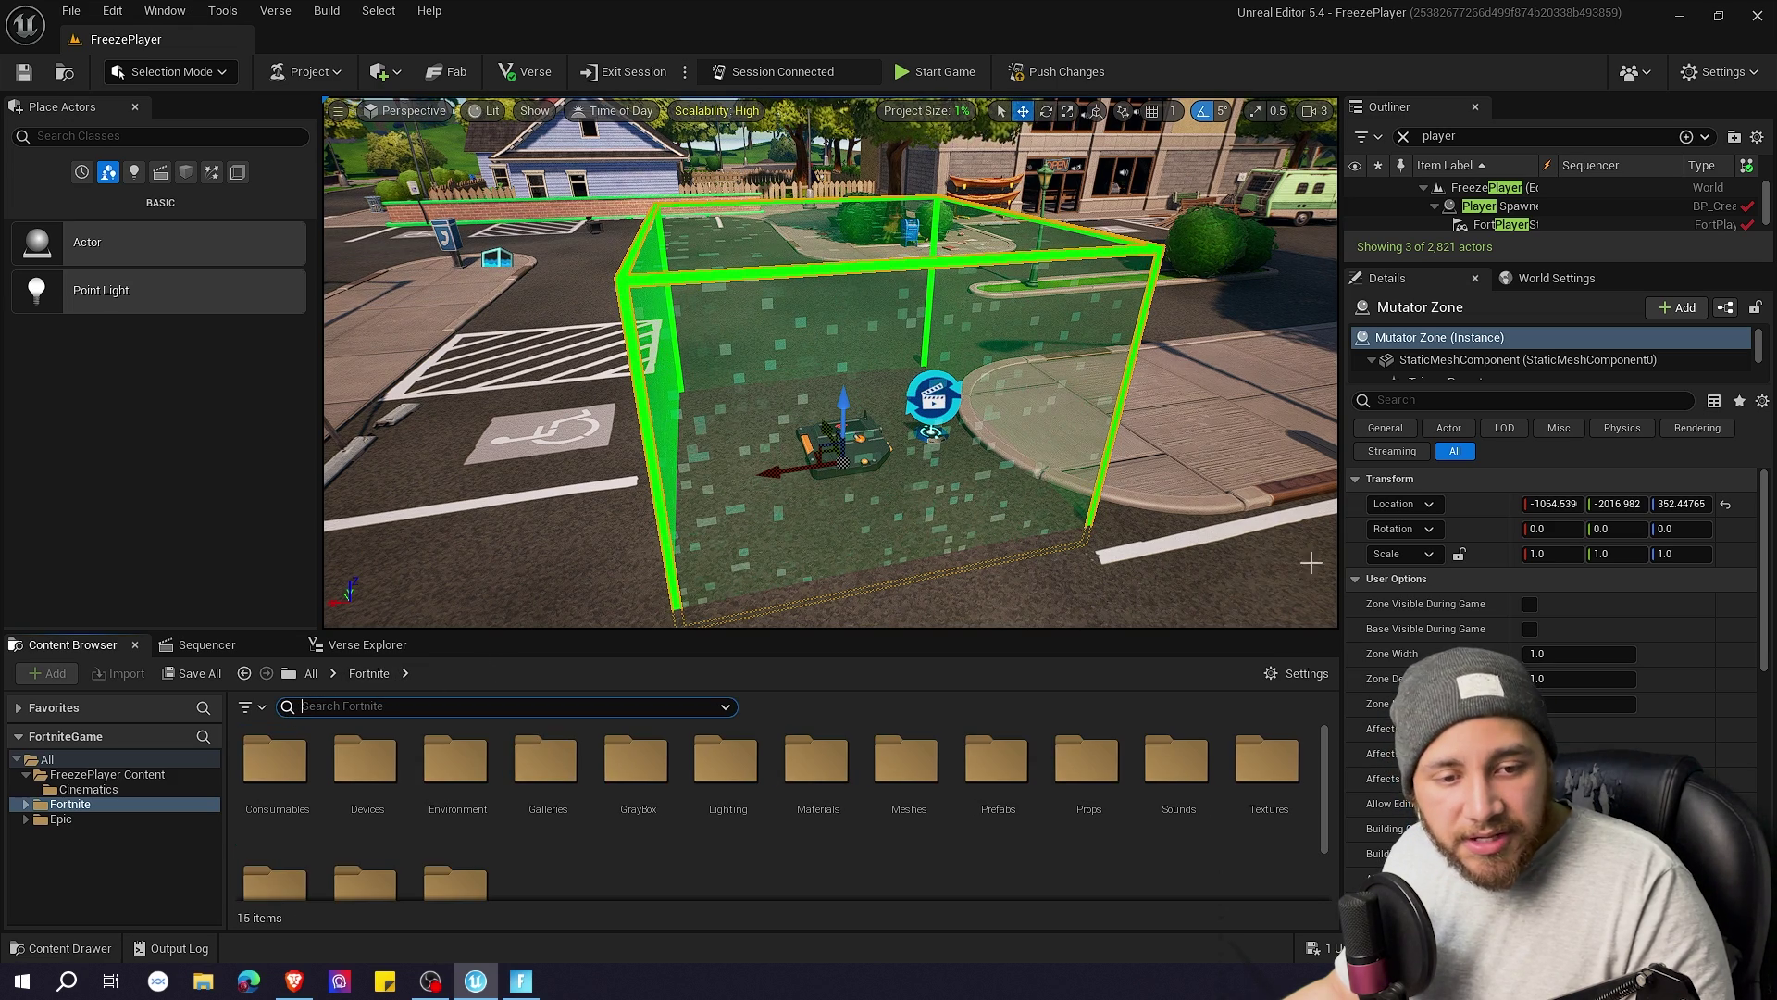
Disable jumping, VFX, building and editing in the Mutator Zone, and set its Movement Multiplier to 0.
scroll(1555, 555, down, 1)
scroll(1479, 630, down, 1)
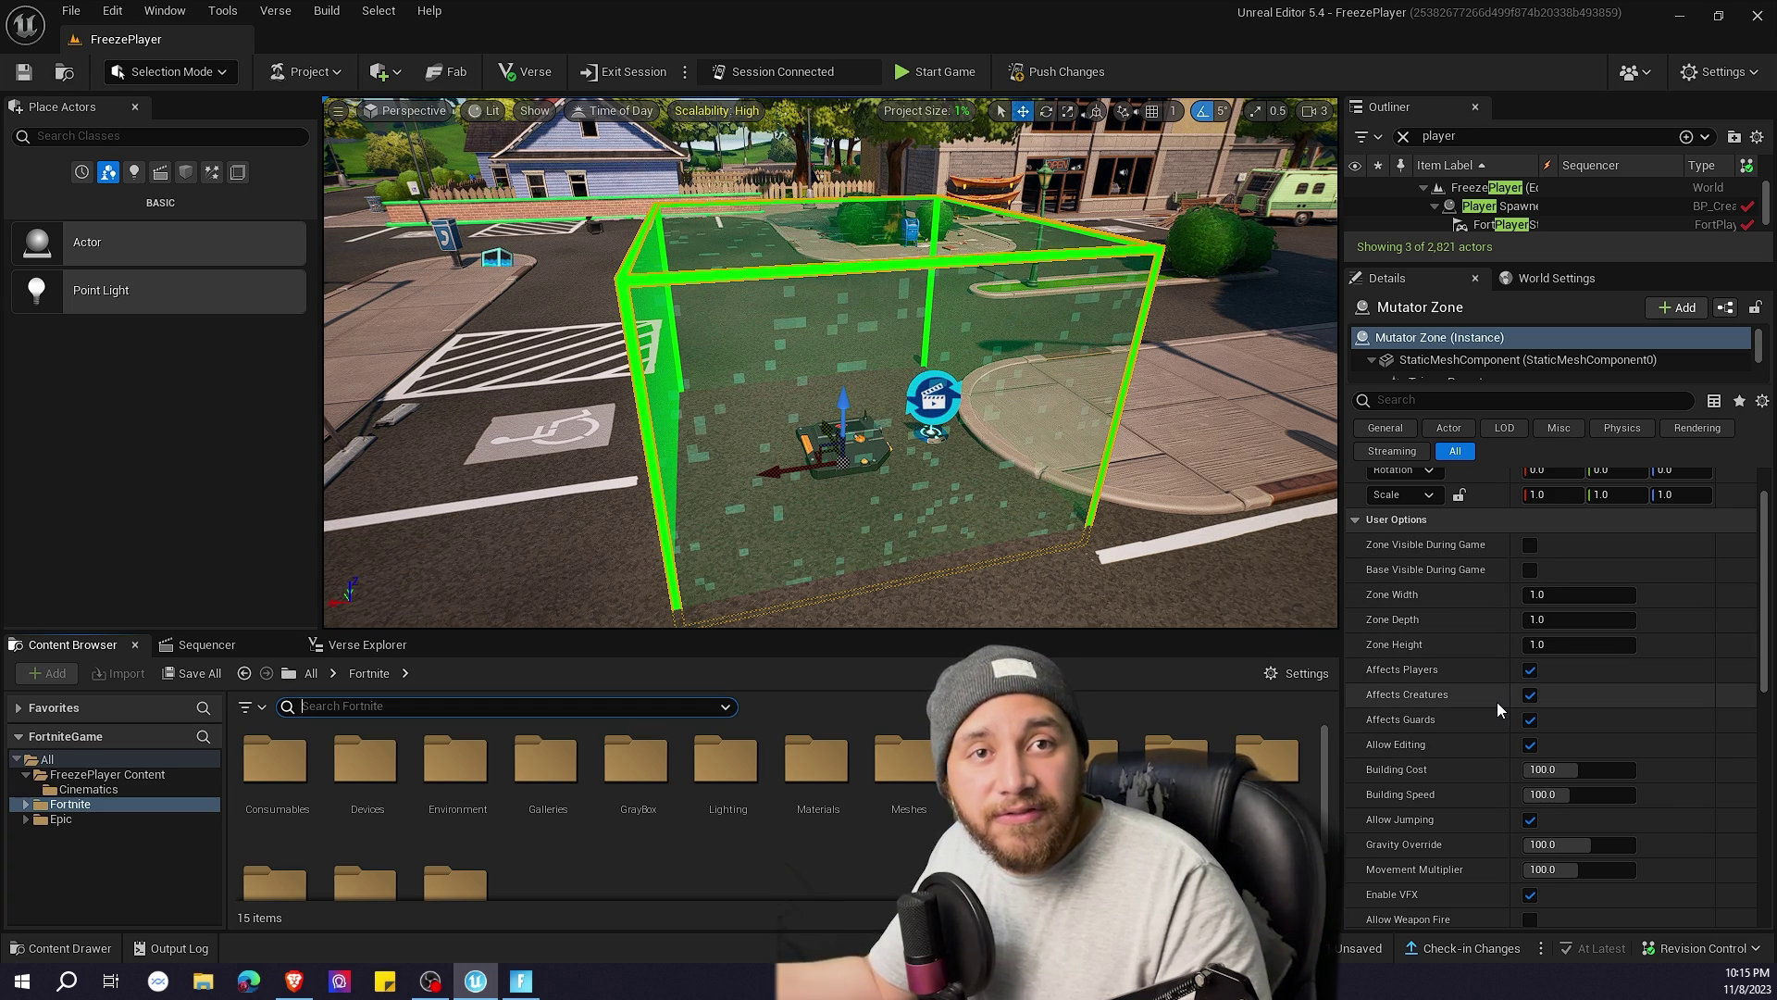
scroll(1501, 714, down, 2)
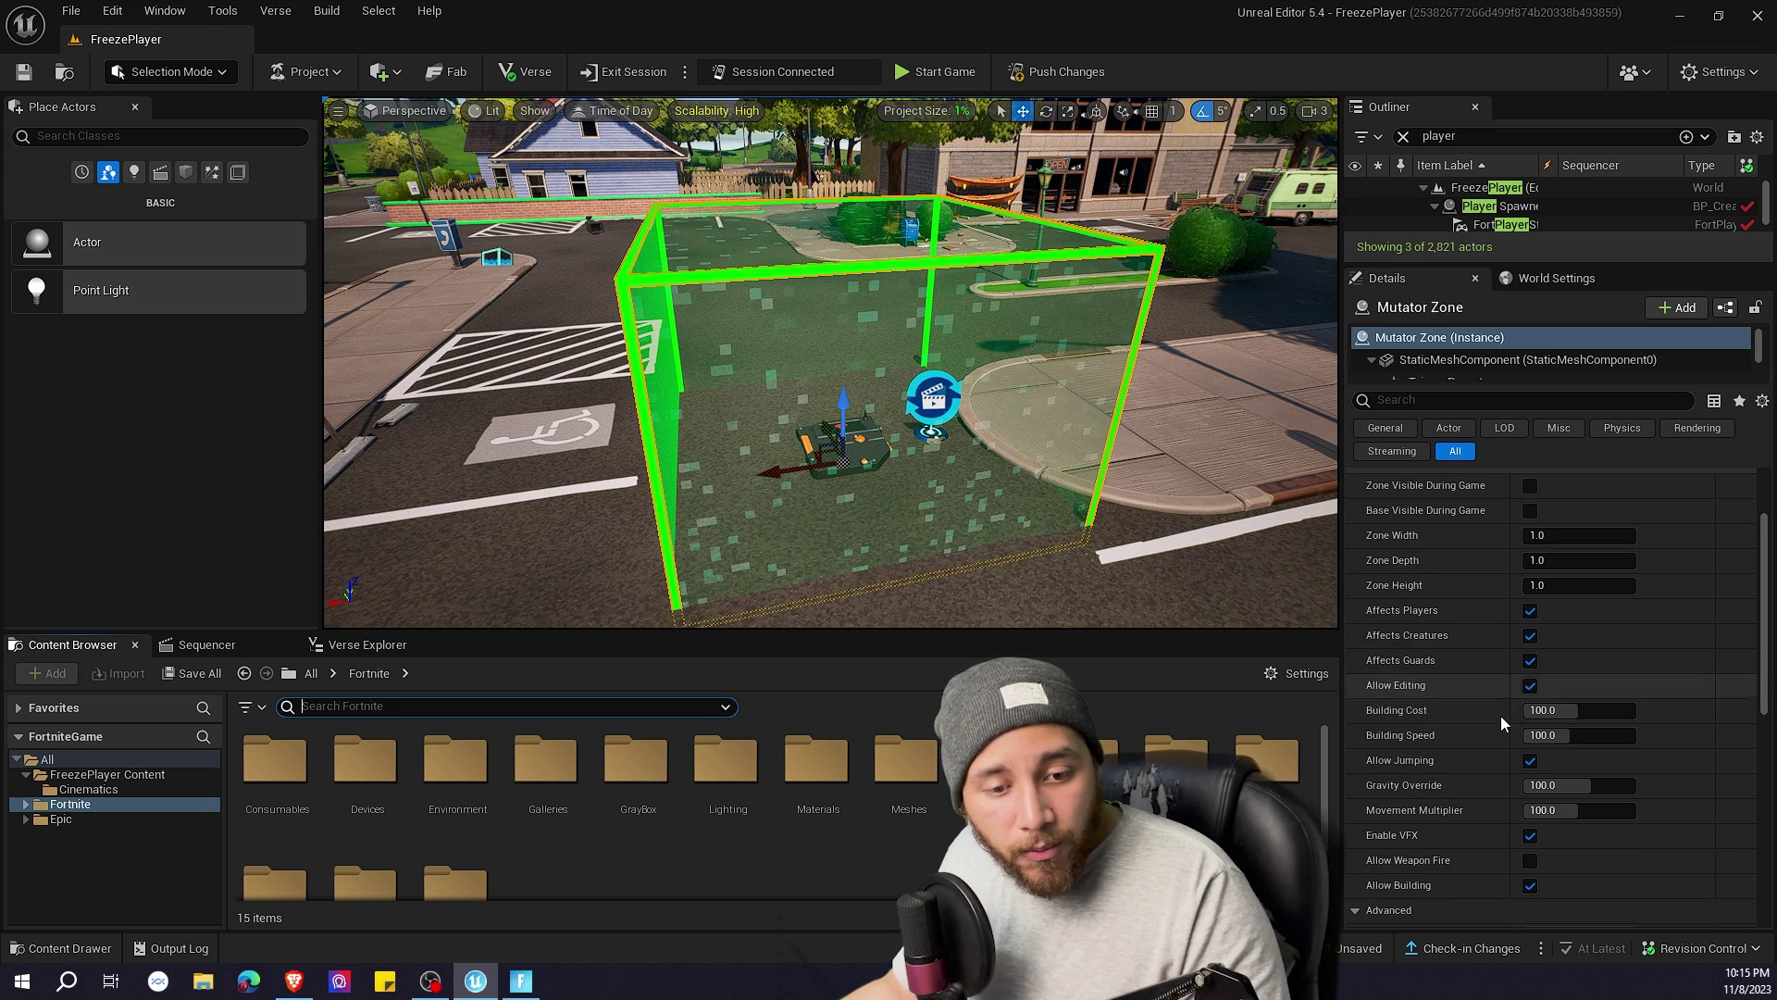
scroll(1484, 720, down, 1)
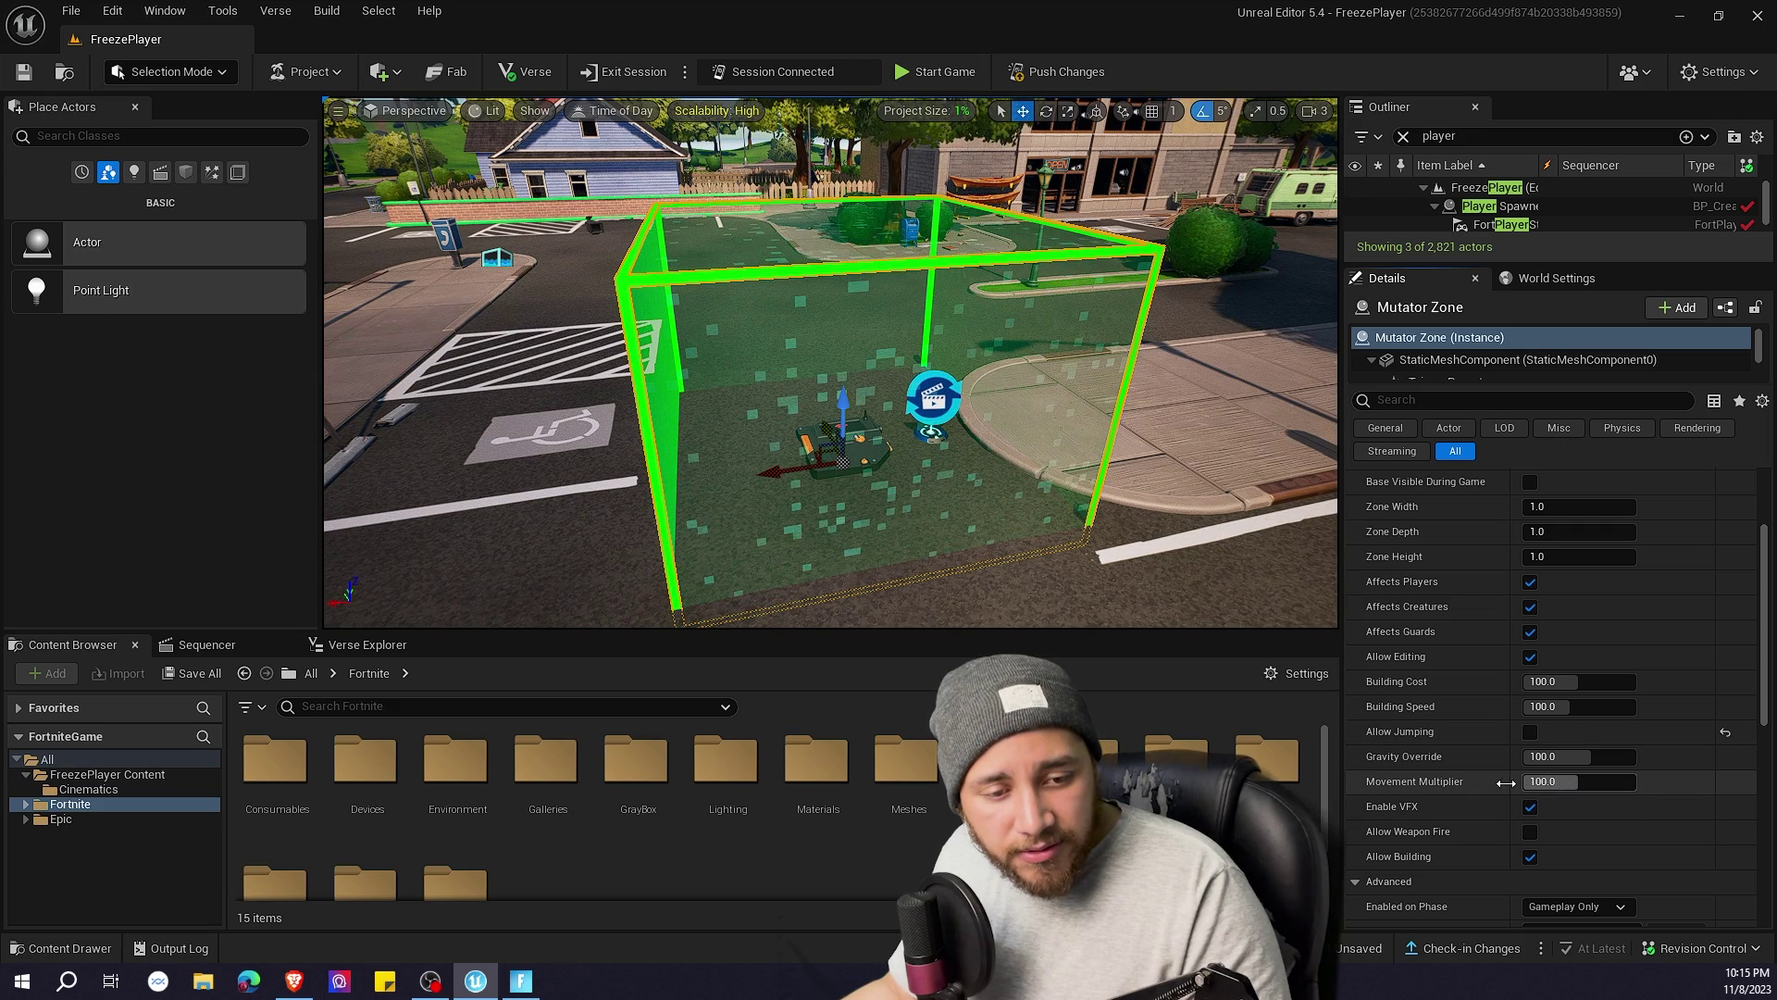
key(Return)
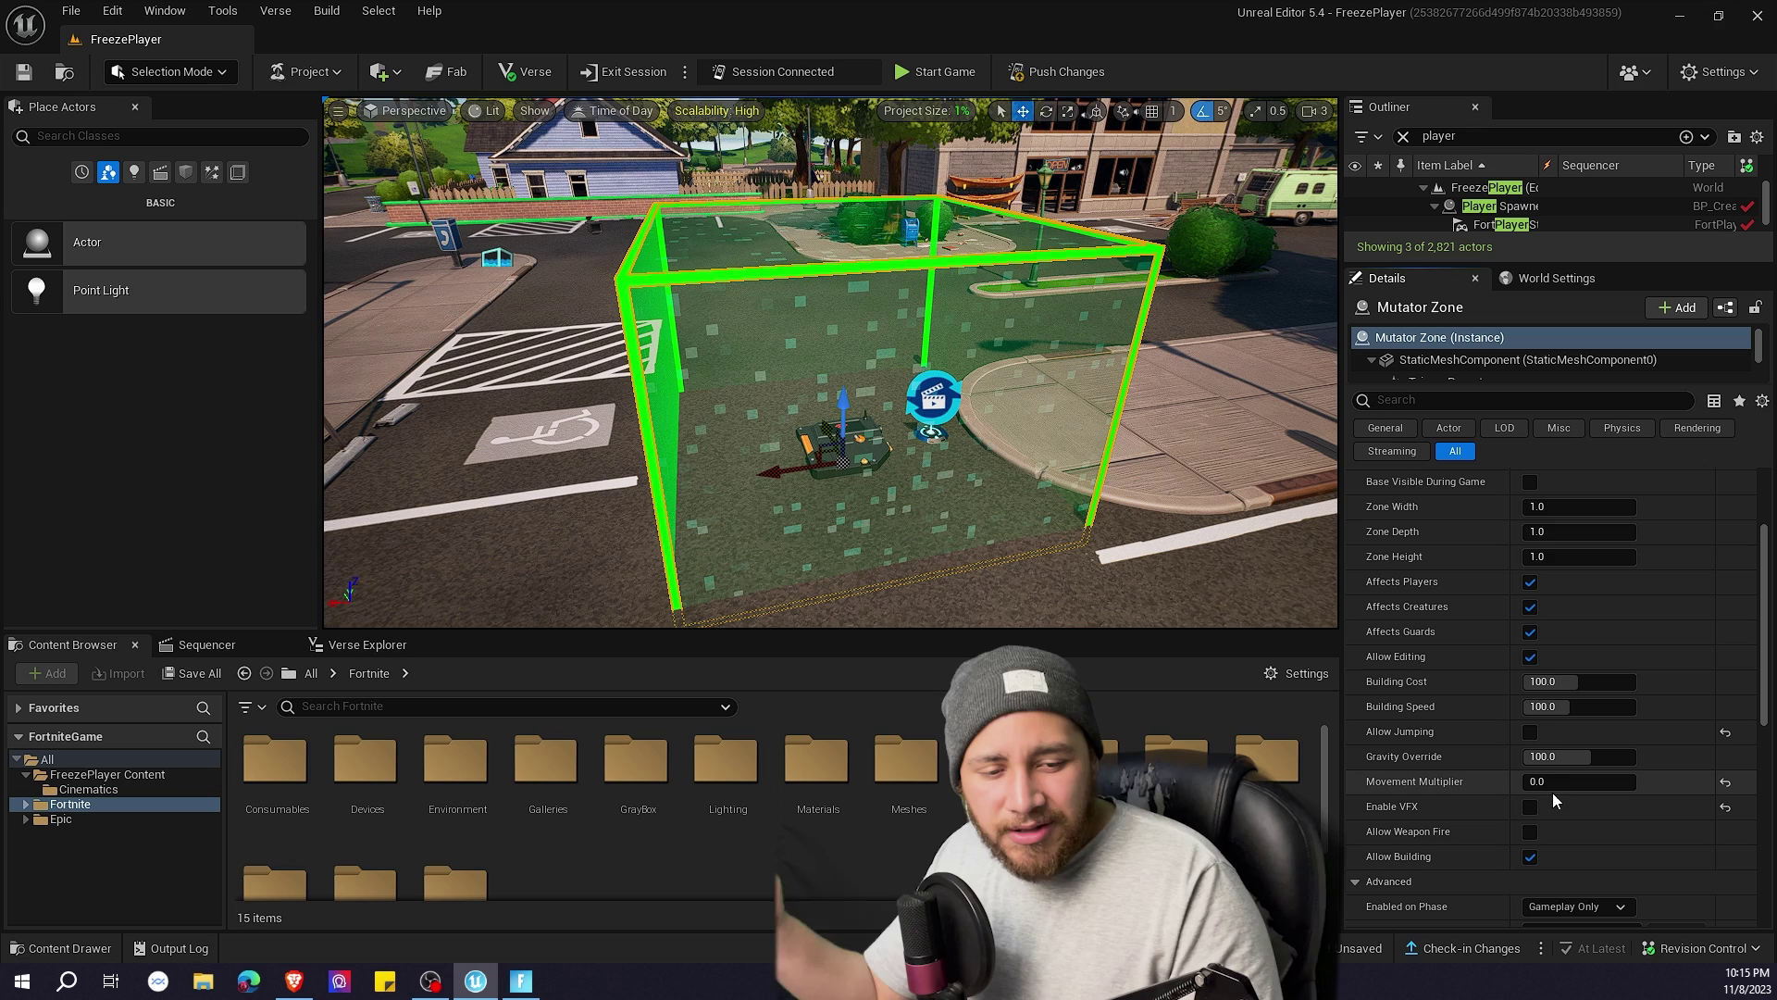
click(1531, 859)
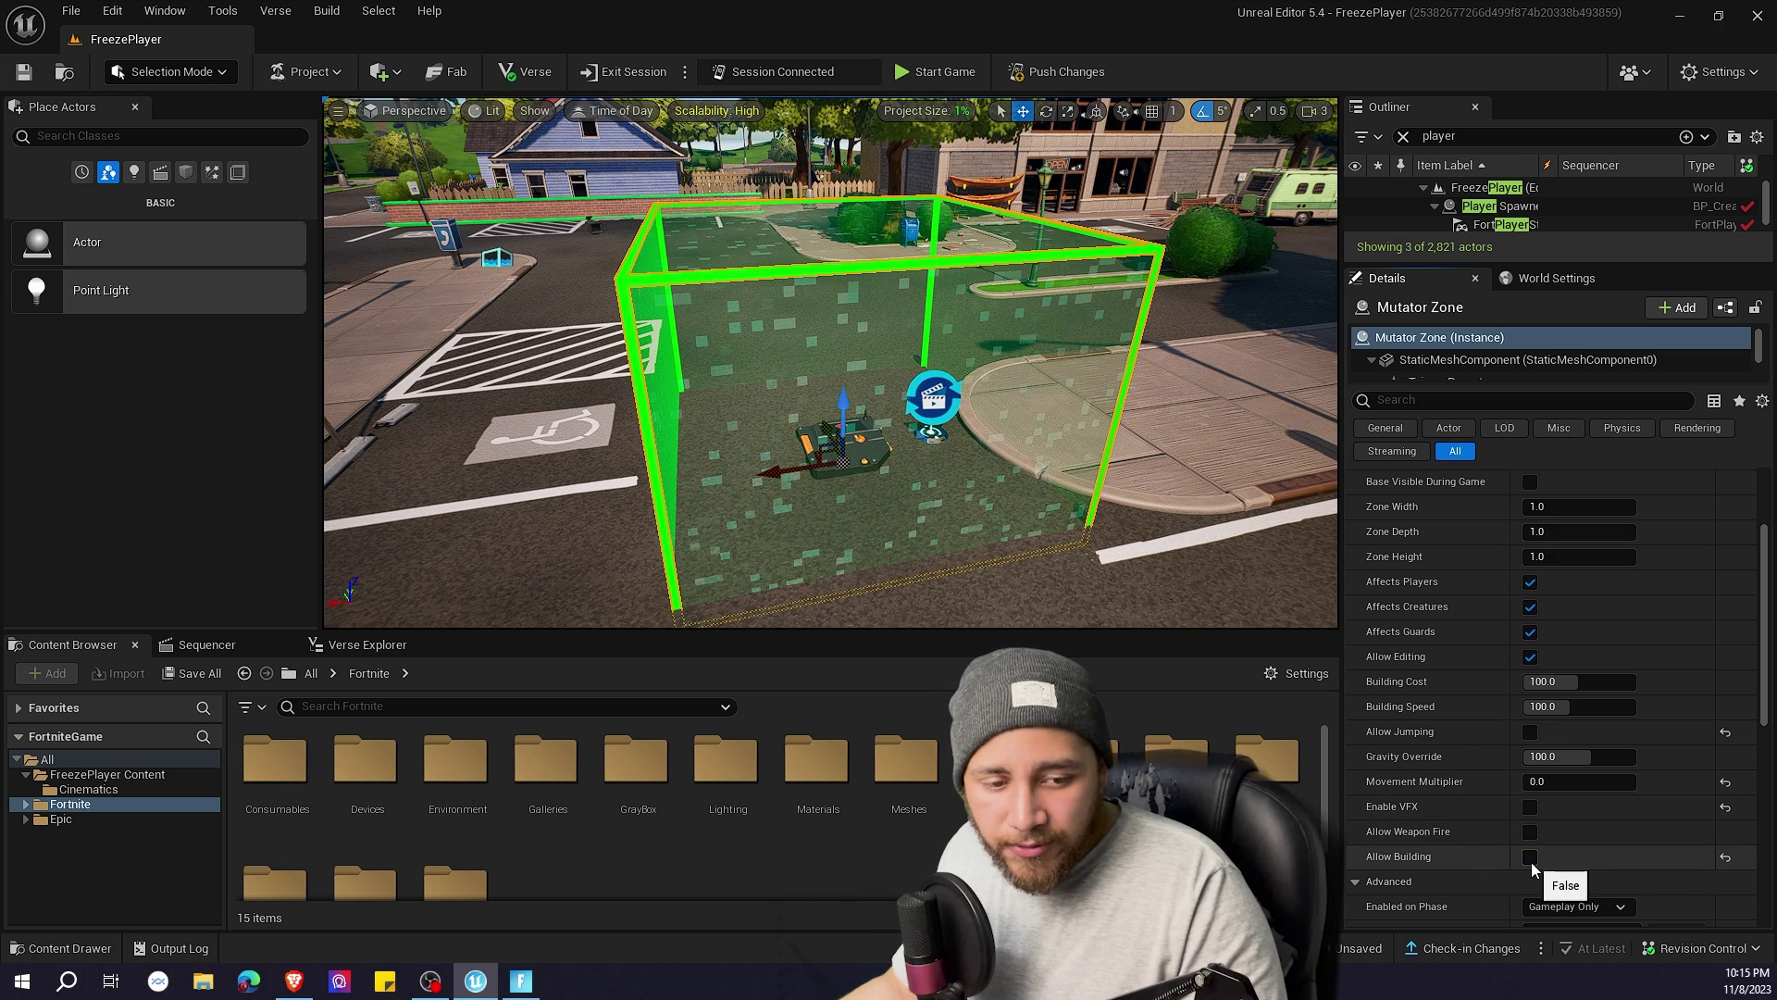
click(1531, 659)
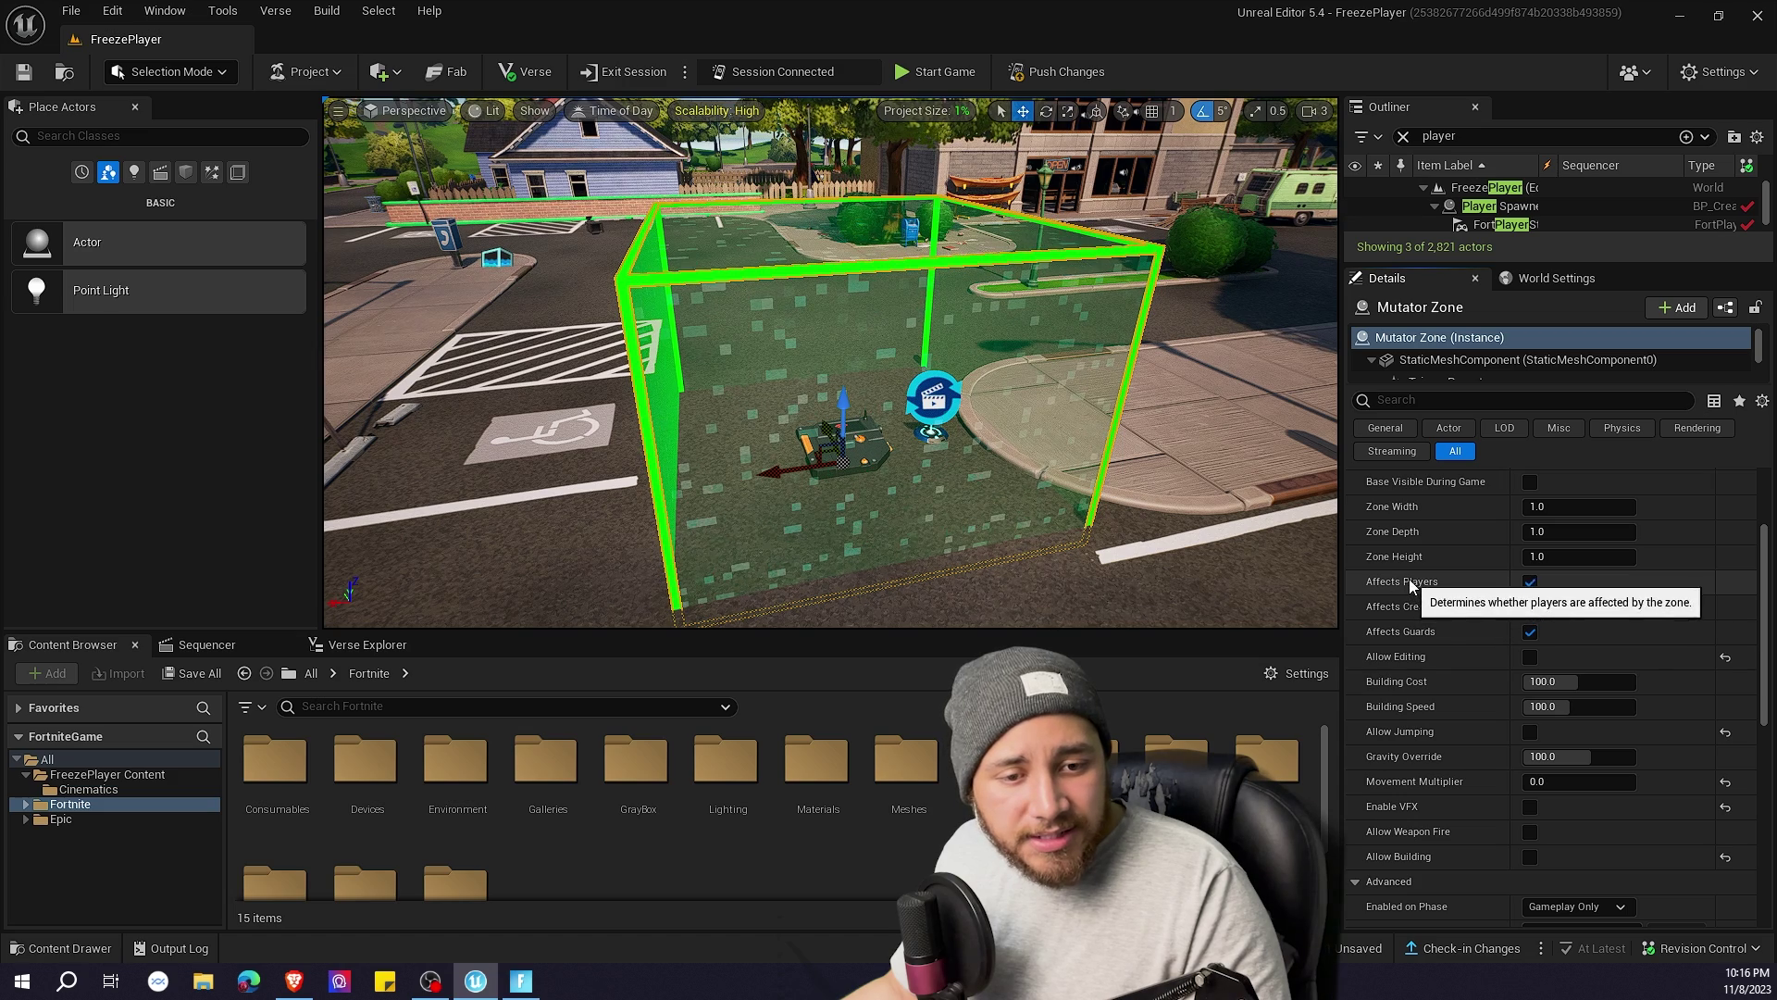
Set the Mutator Zone's Enabled on Phase option to None.
scroll(1441, 596, up, 3)
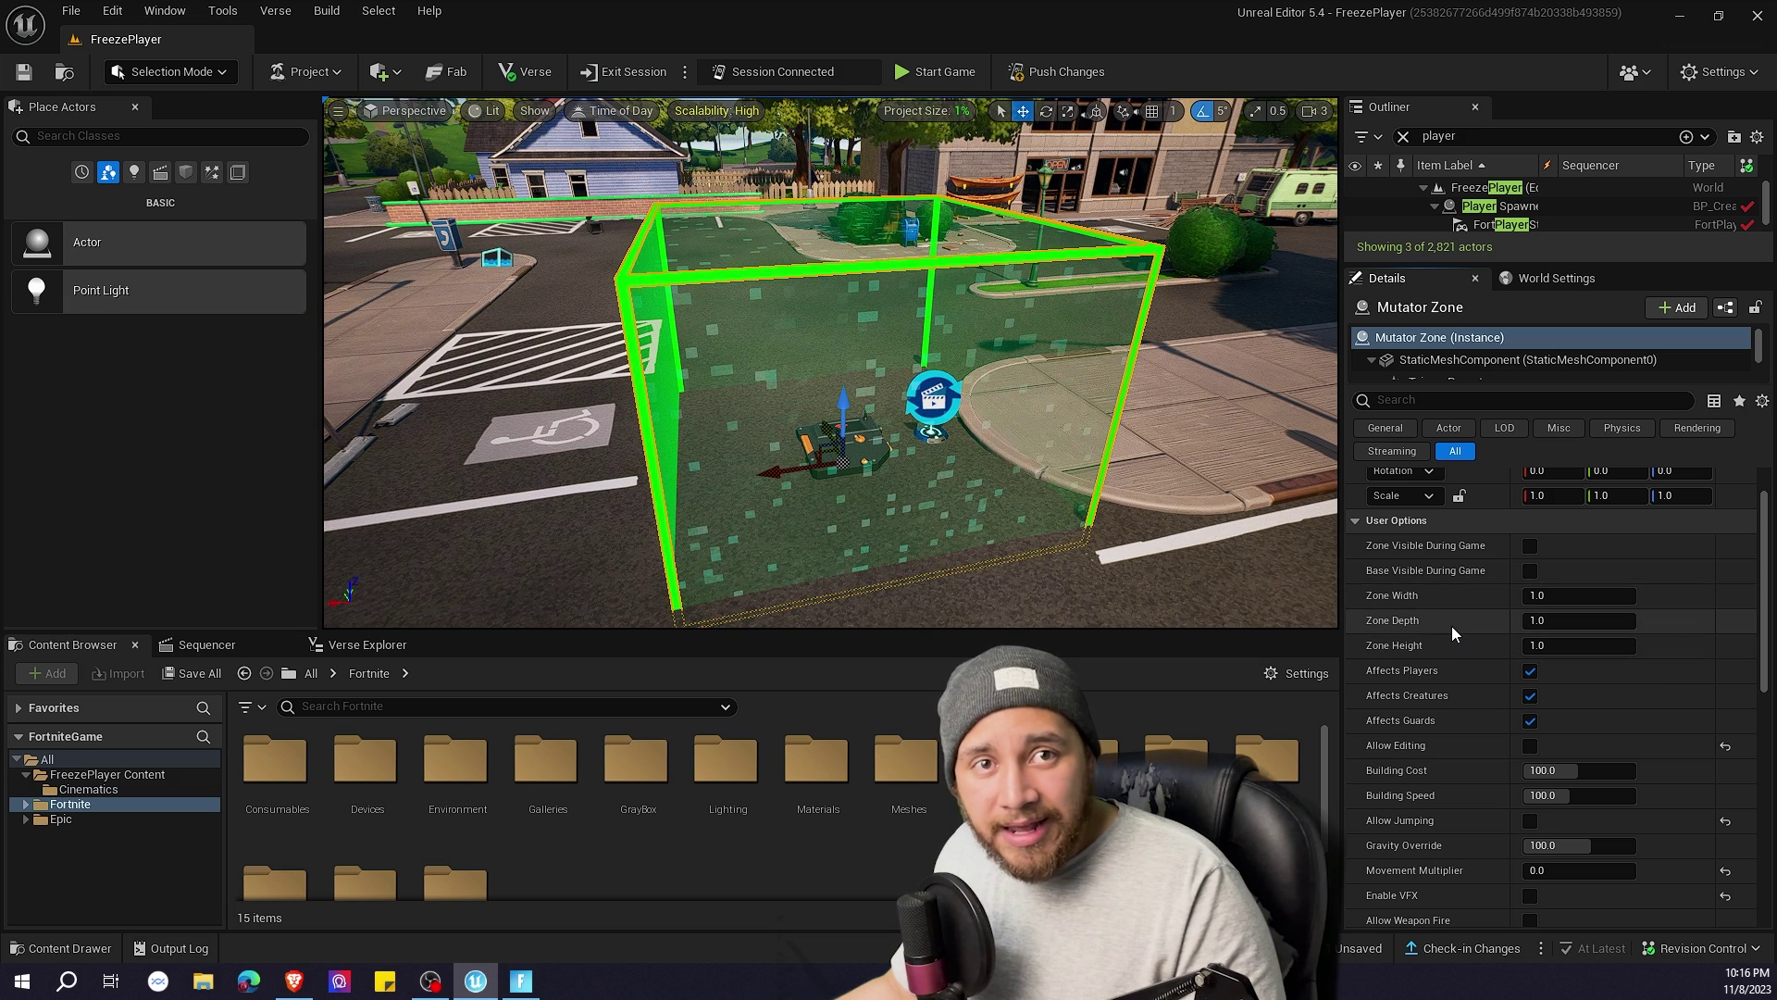
scroll(1452, 626, down, 5)
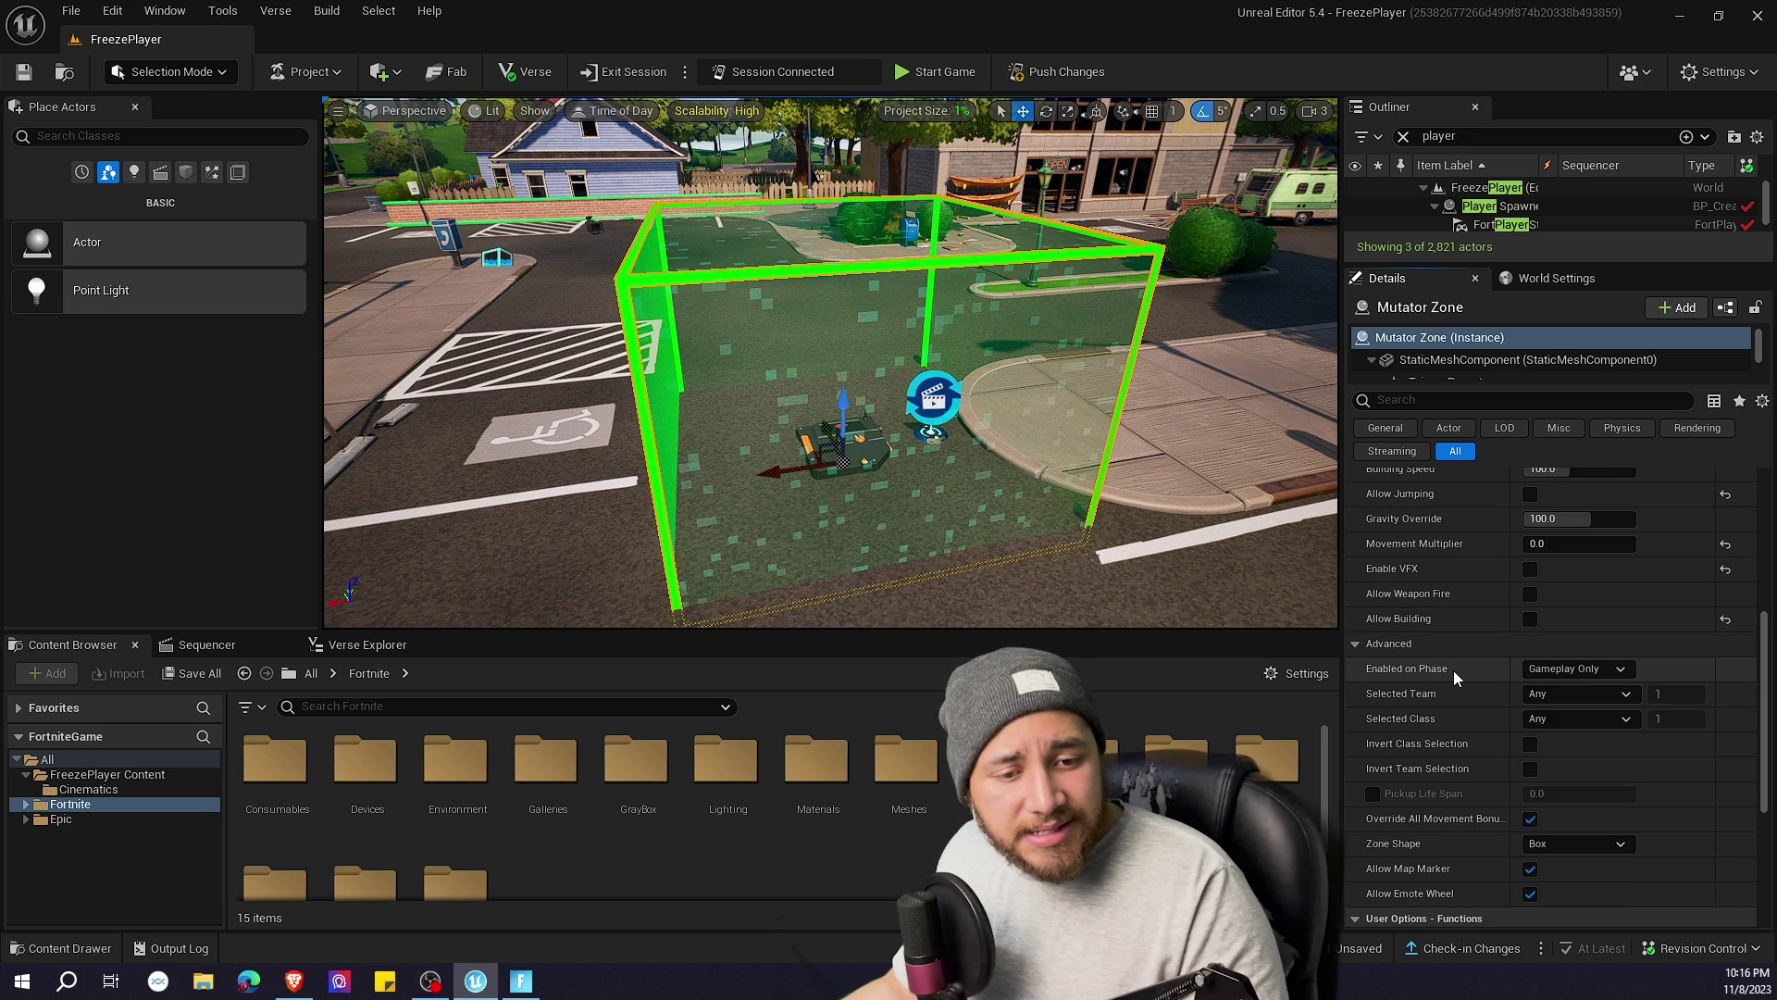
click(1555, 669)
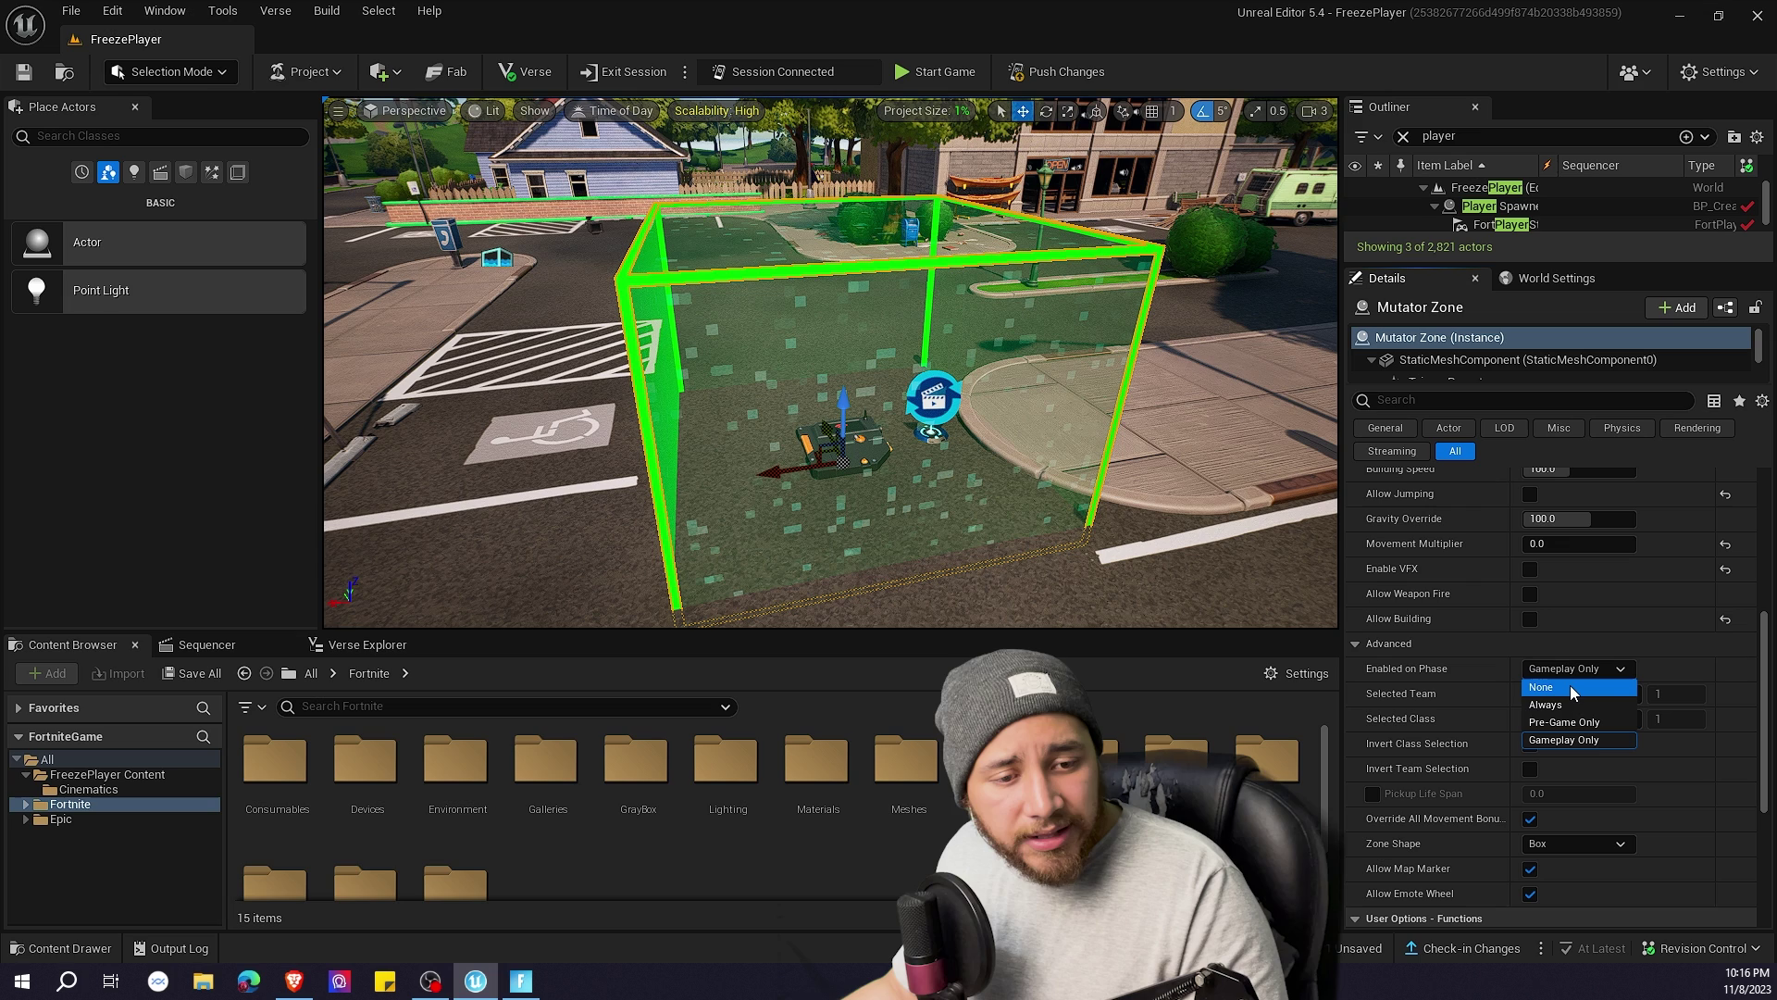
click(1570, 686)
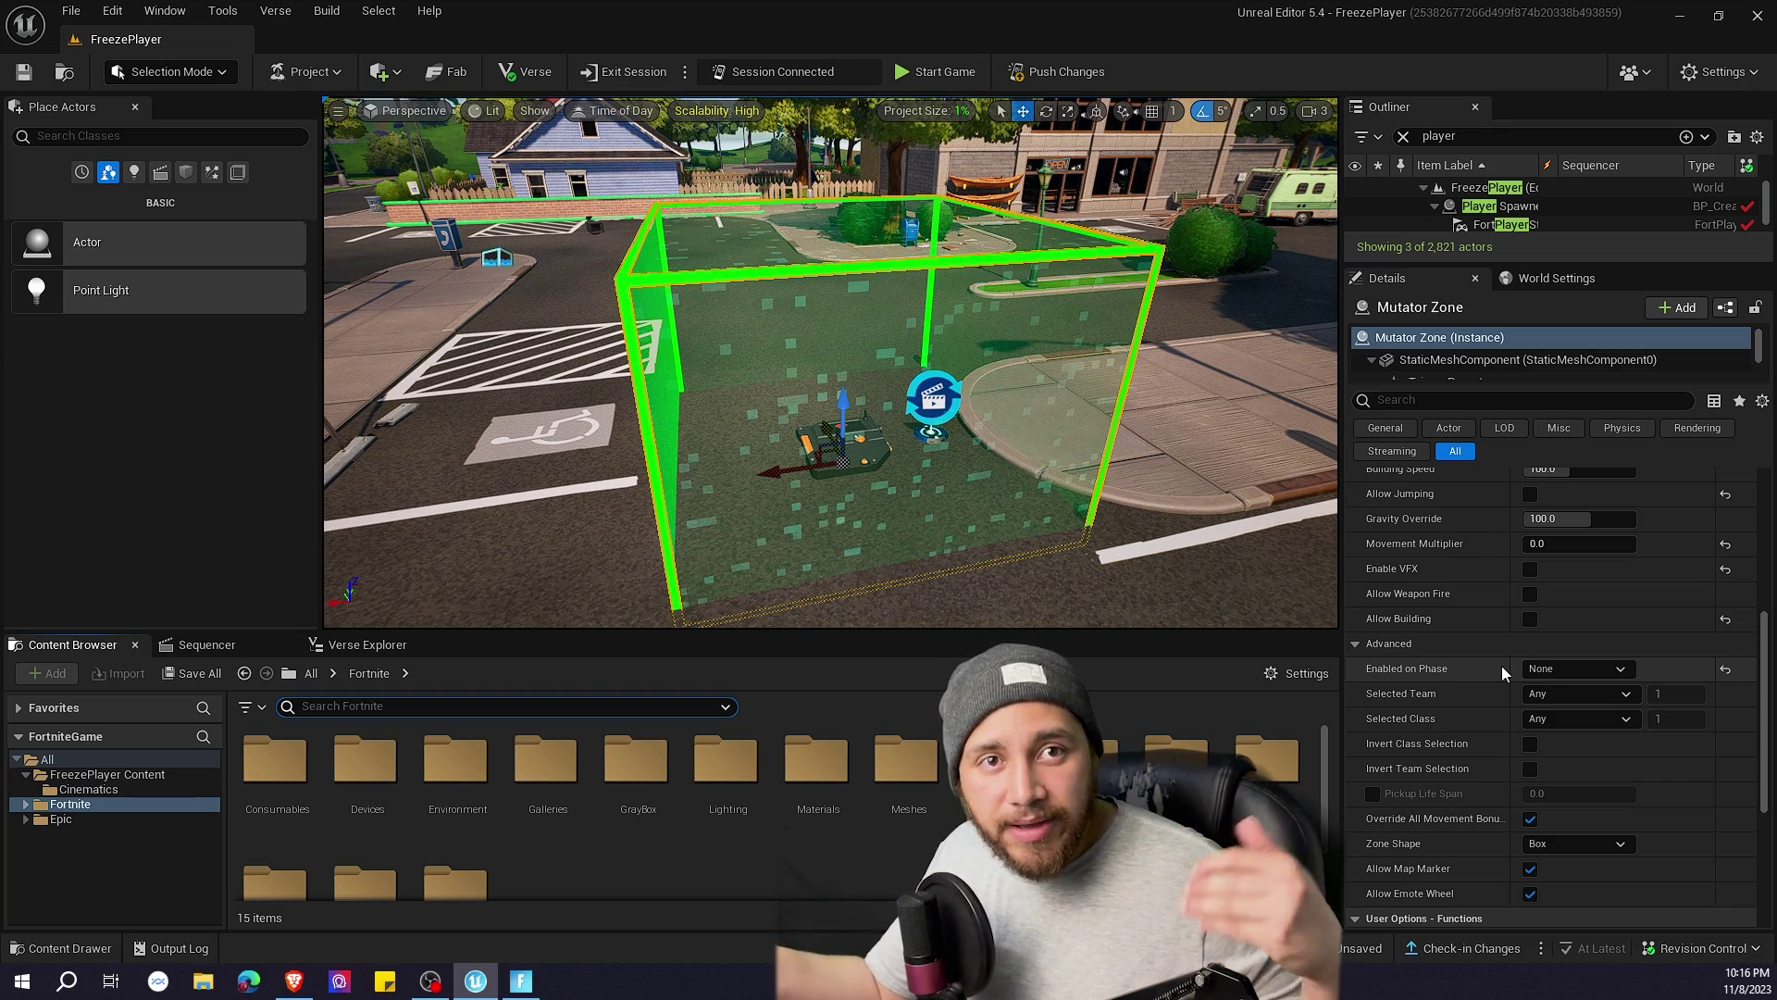
Bind the Mutator Zone's Enable function to the Trigger's On Triggered event.
scroll(1491, 656, down, 5)
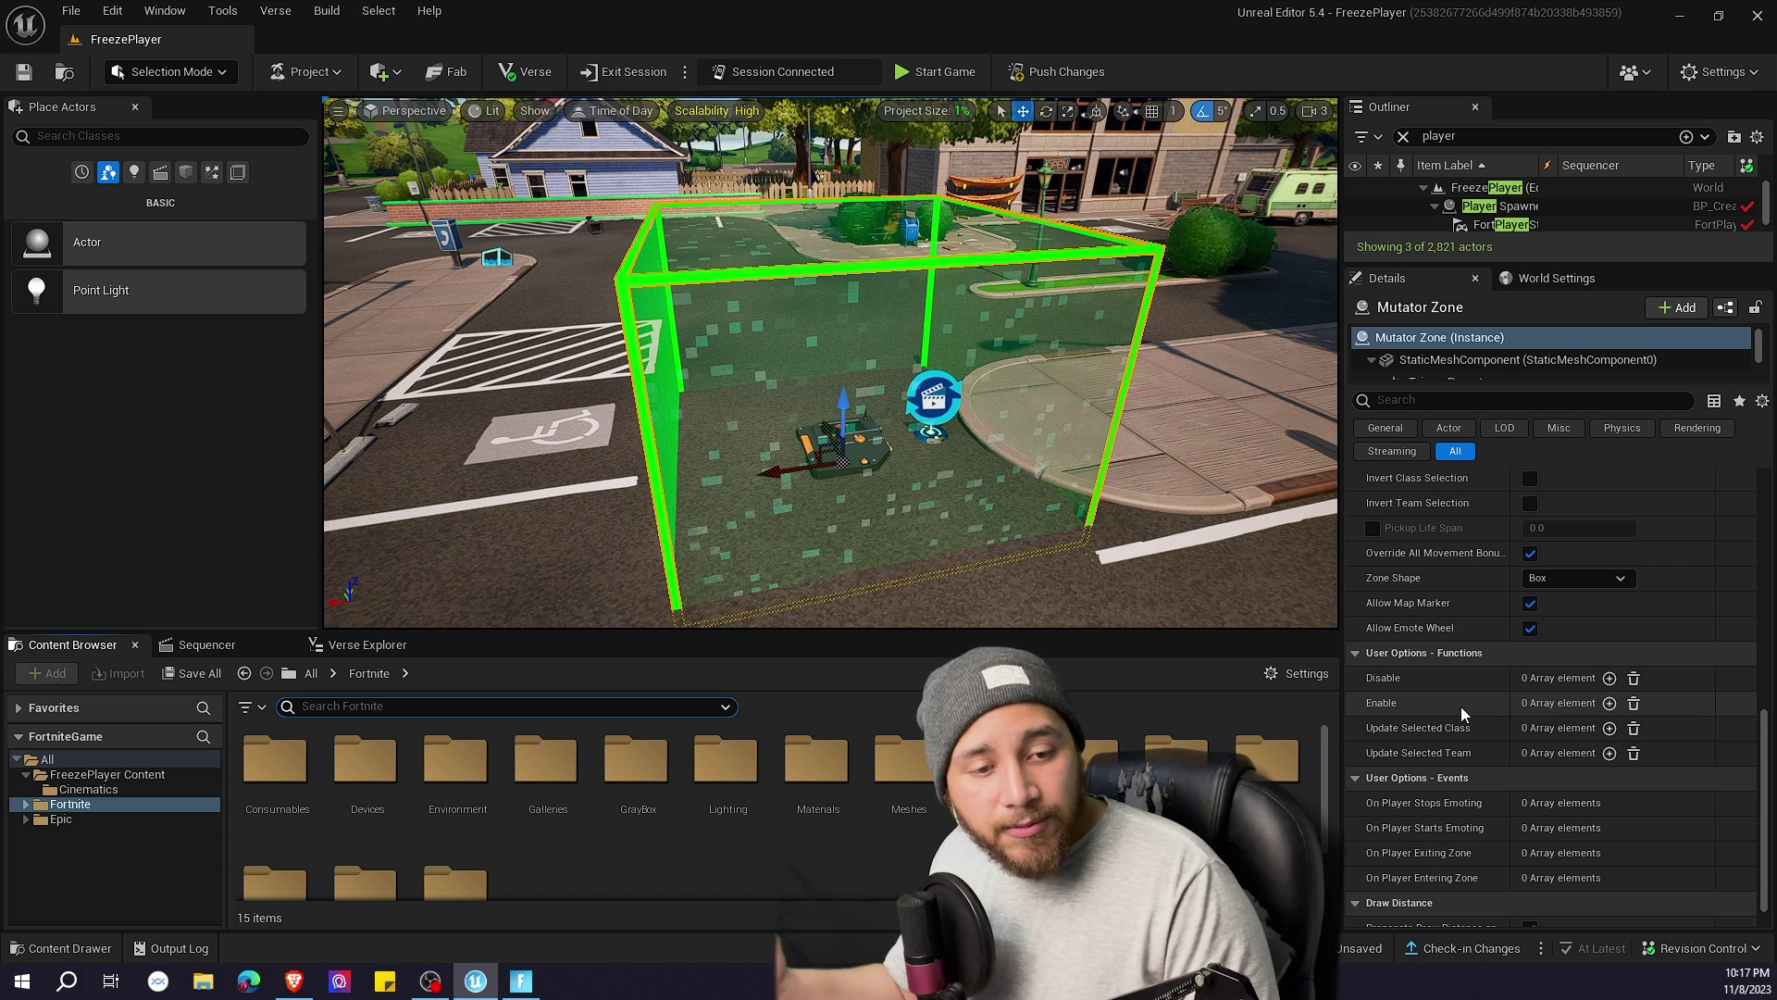
click(1610, 703)
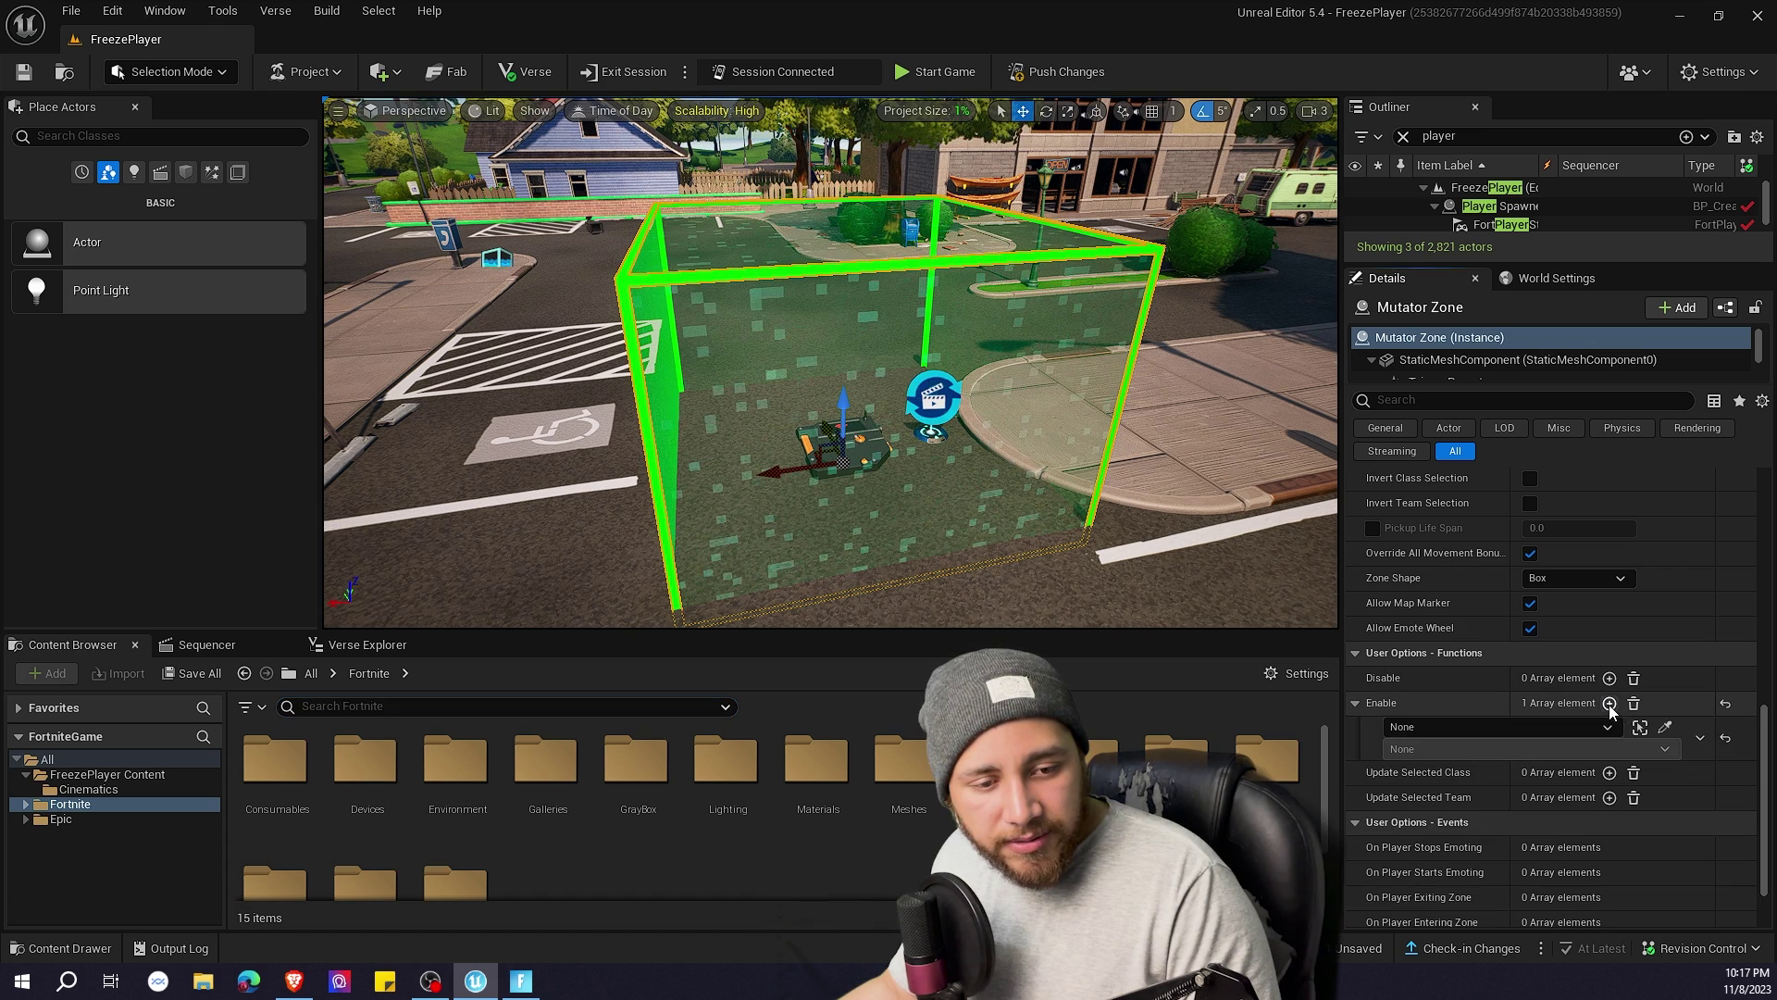
click(1666, 728)
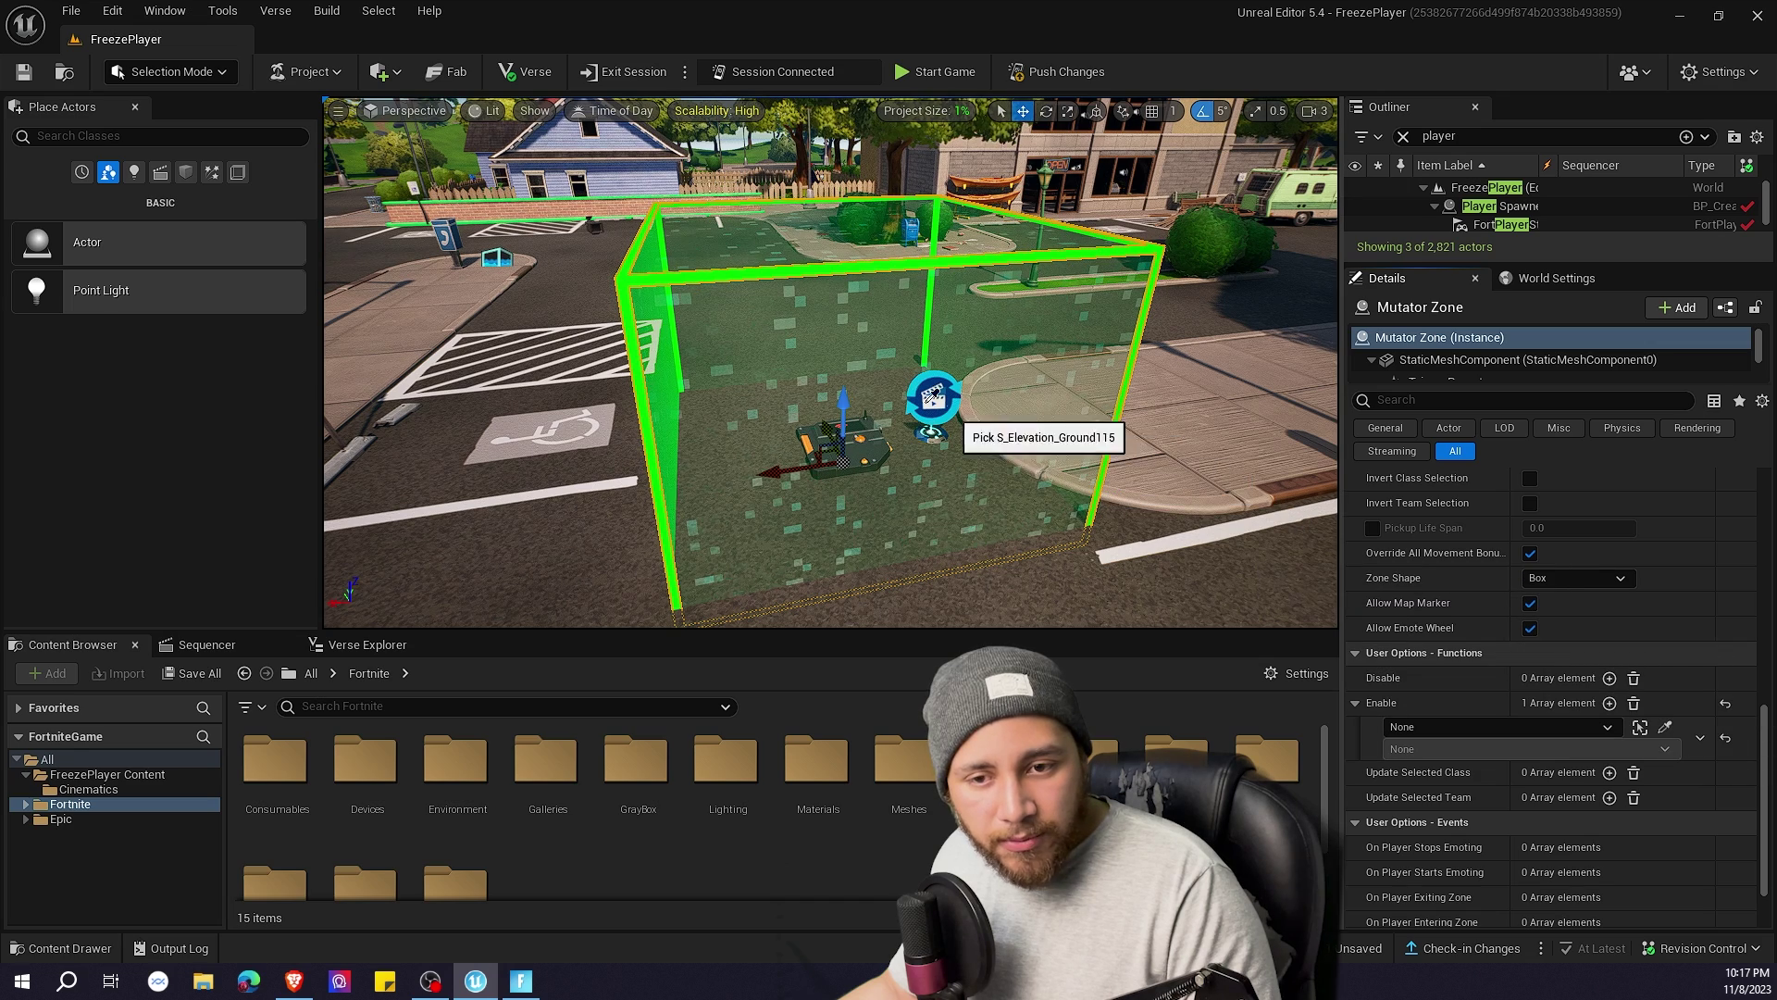
click(867, 438)
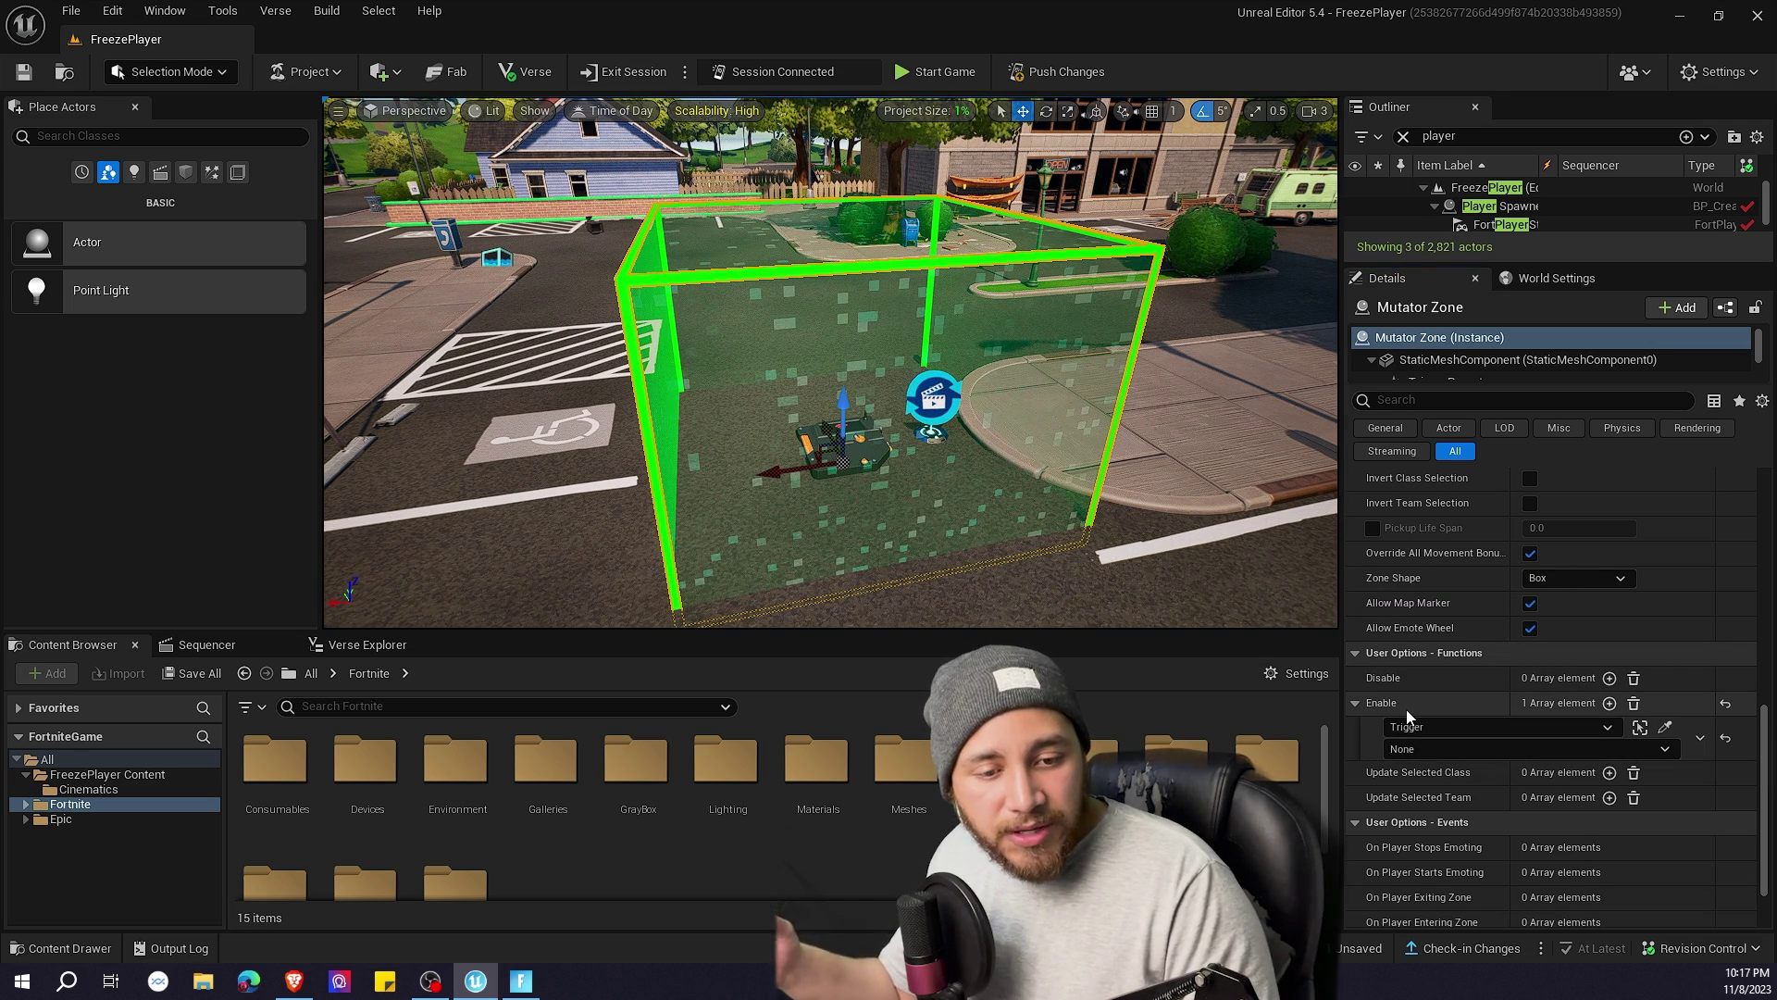
click(1416, 746)
click(1452, 766)
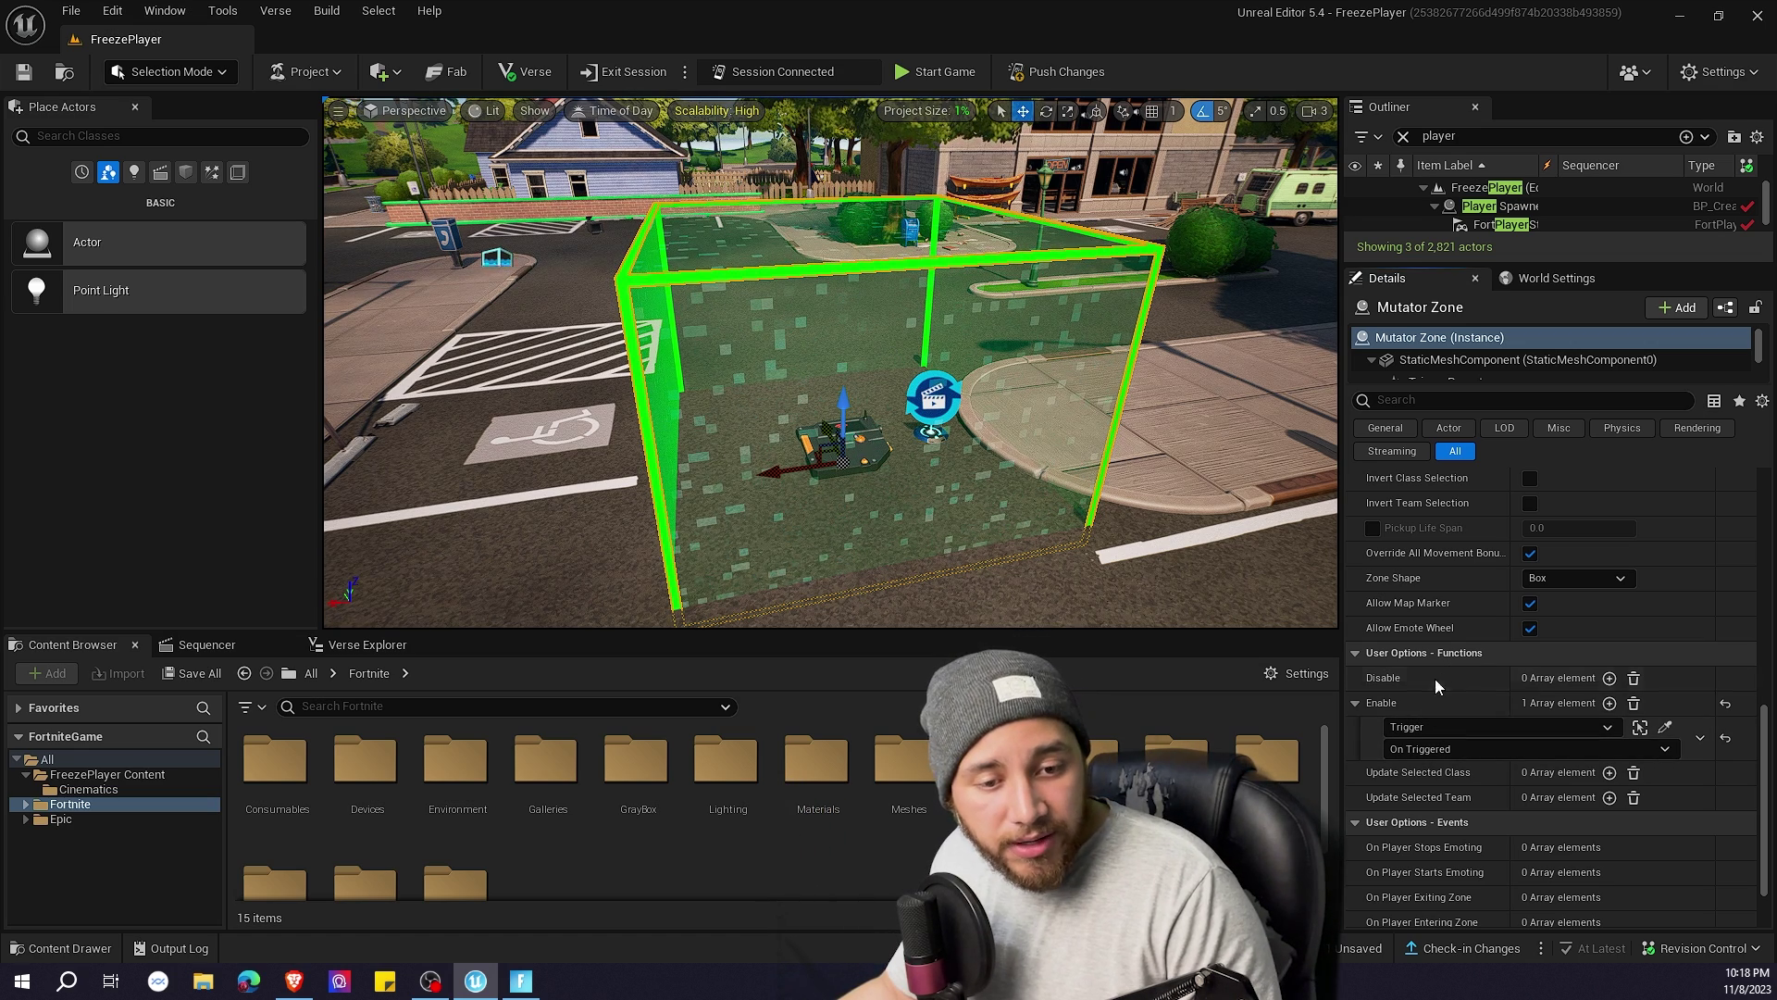
Bind the Mutator Zone's Disable function to the Cinematic Sequence Device's On Stopped event.
click(1610, 679)
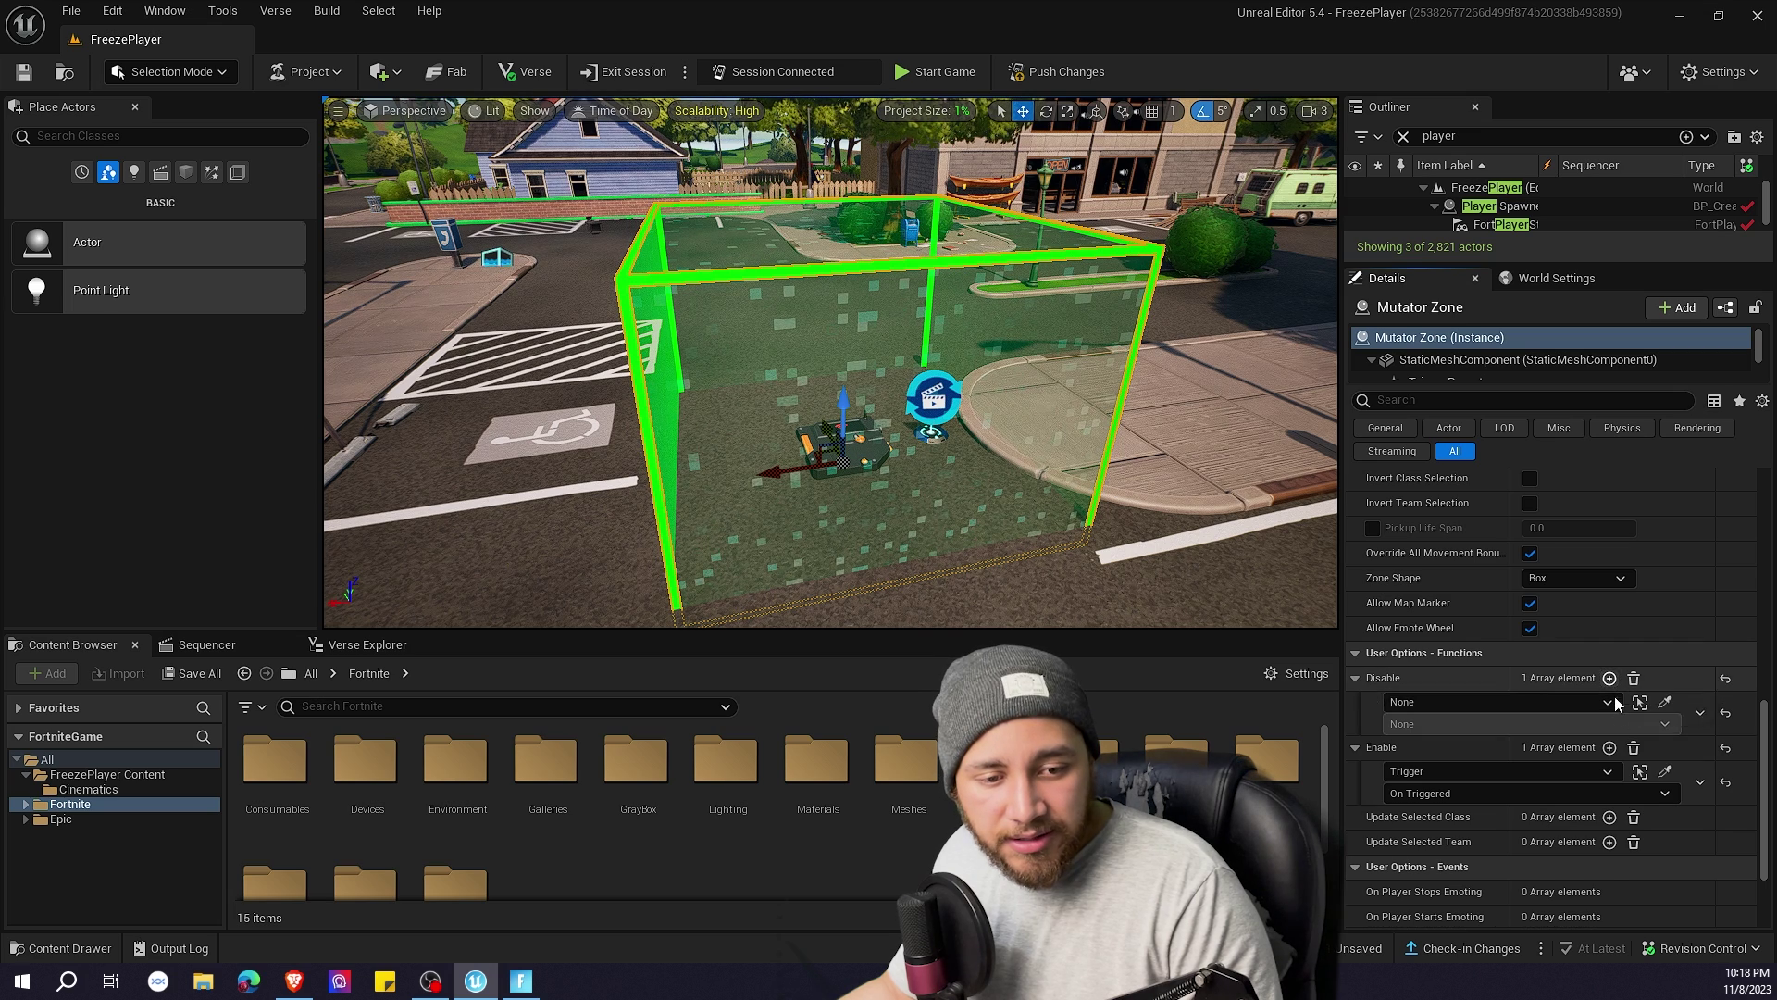
click(1666, 703)
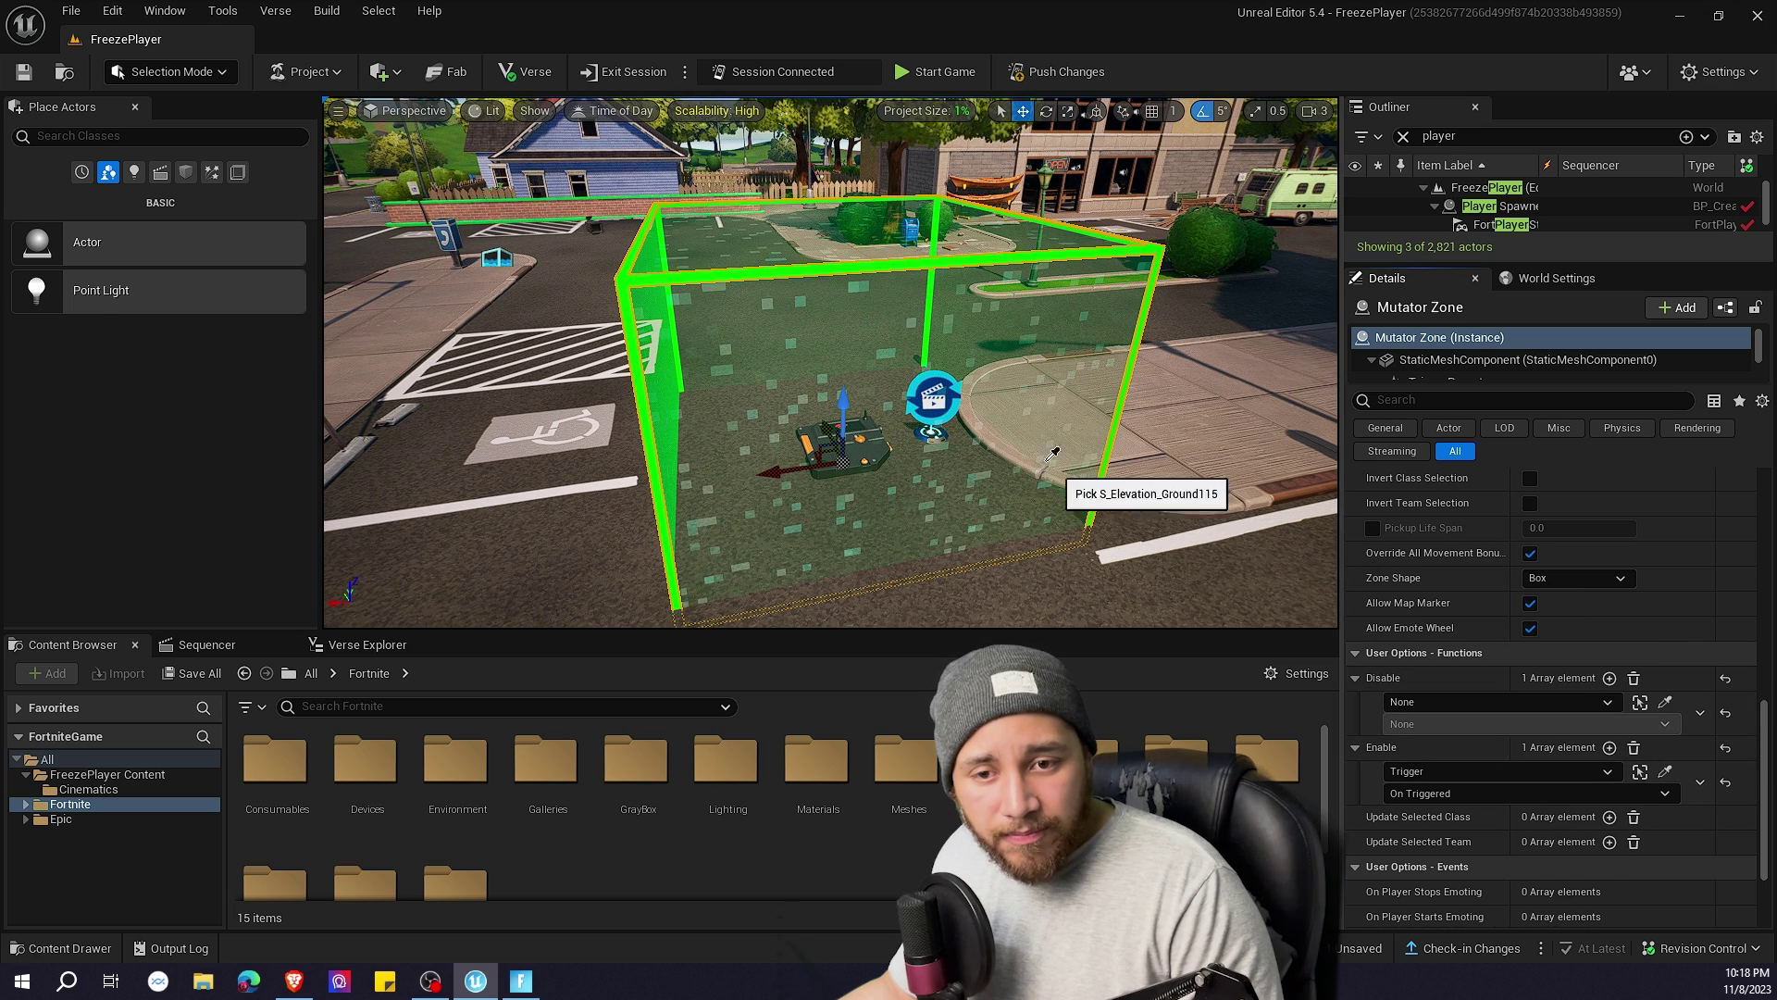
click(946, 393)
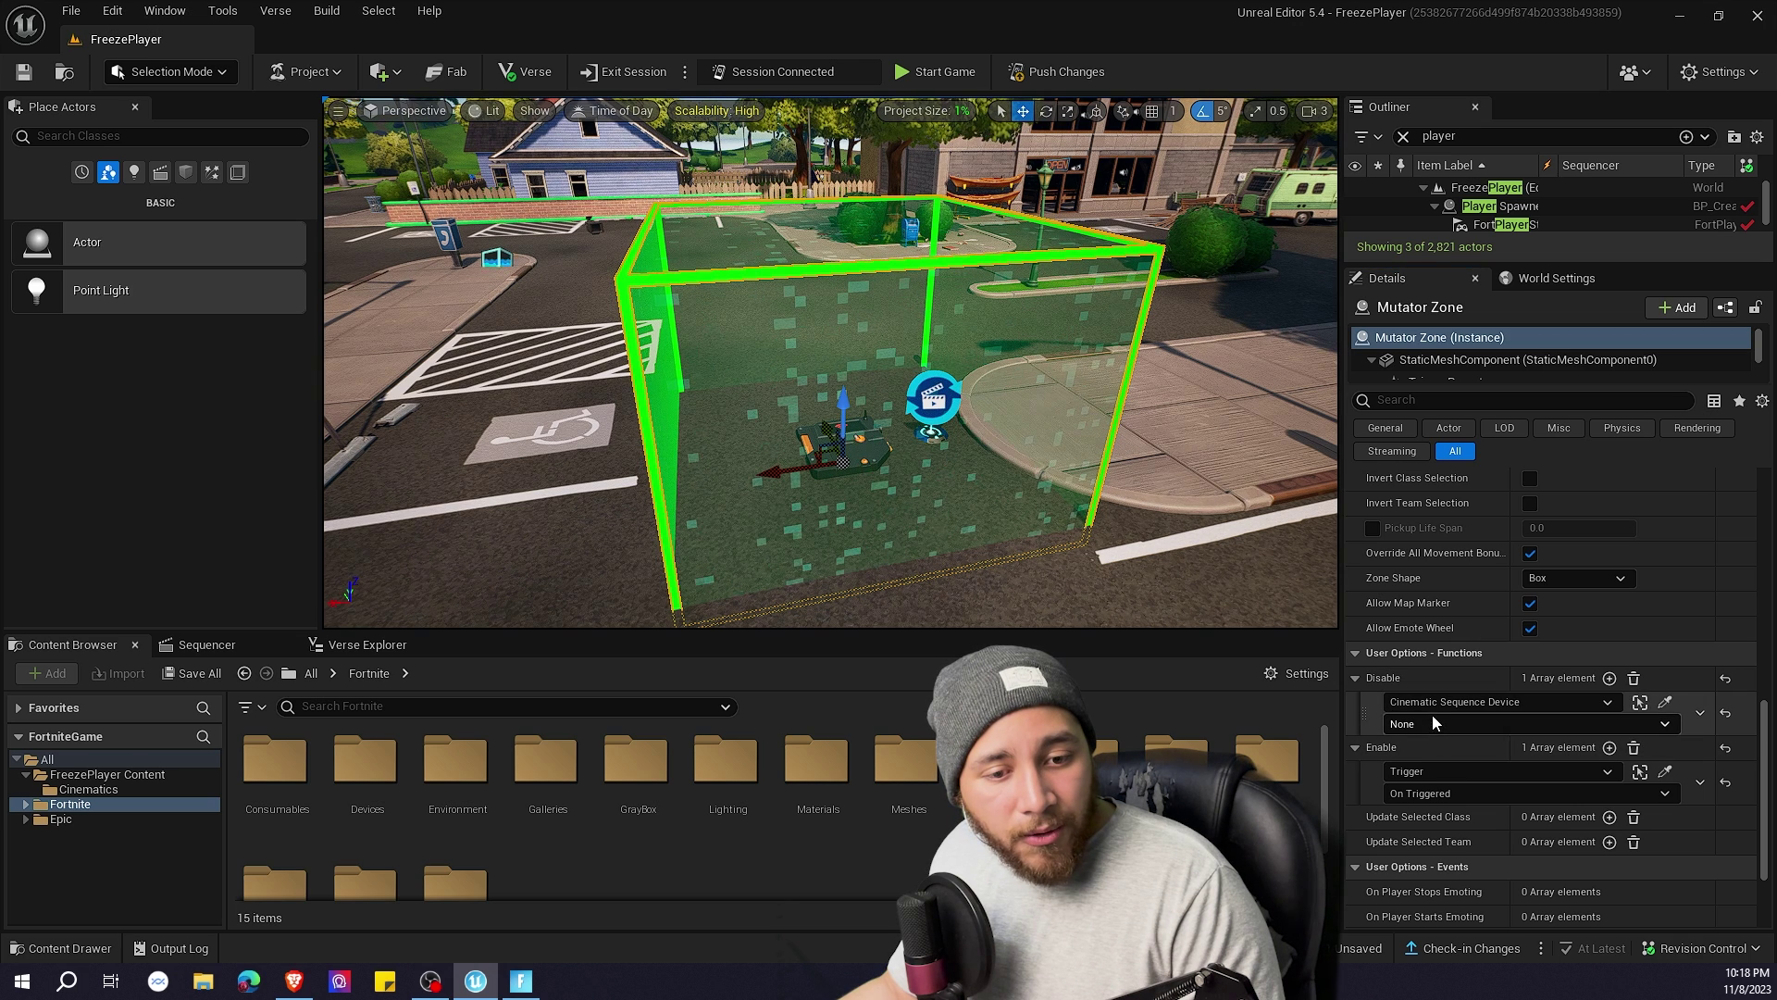
click(1434, 725)
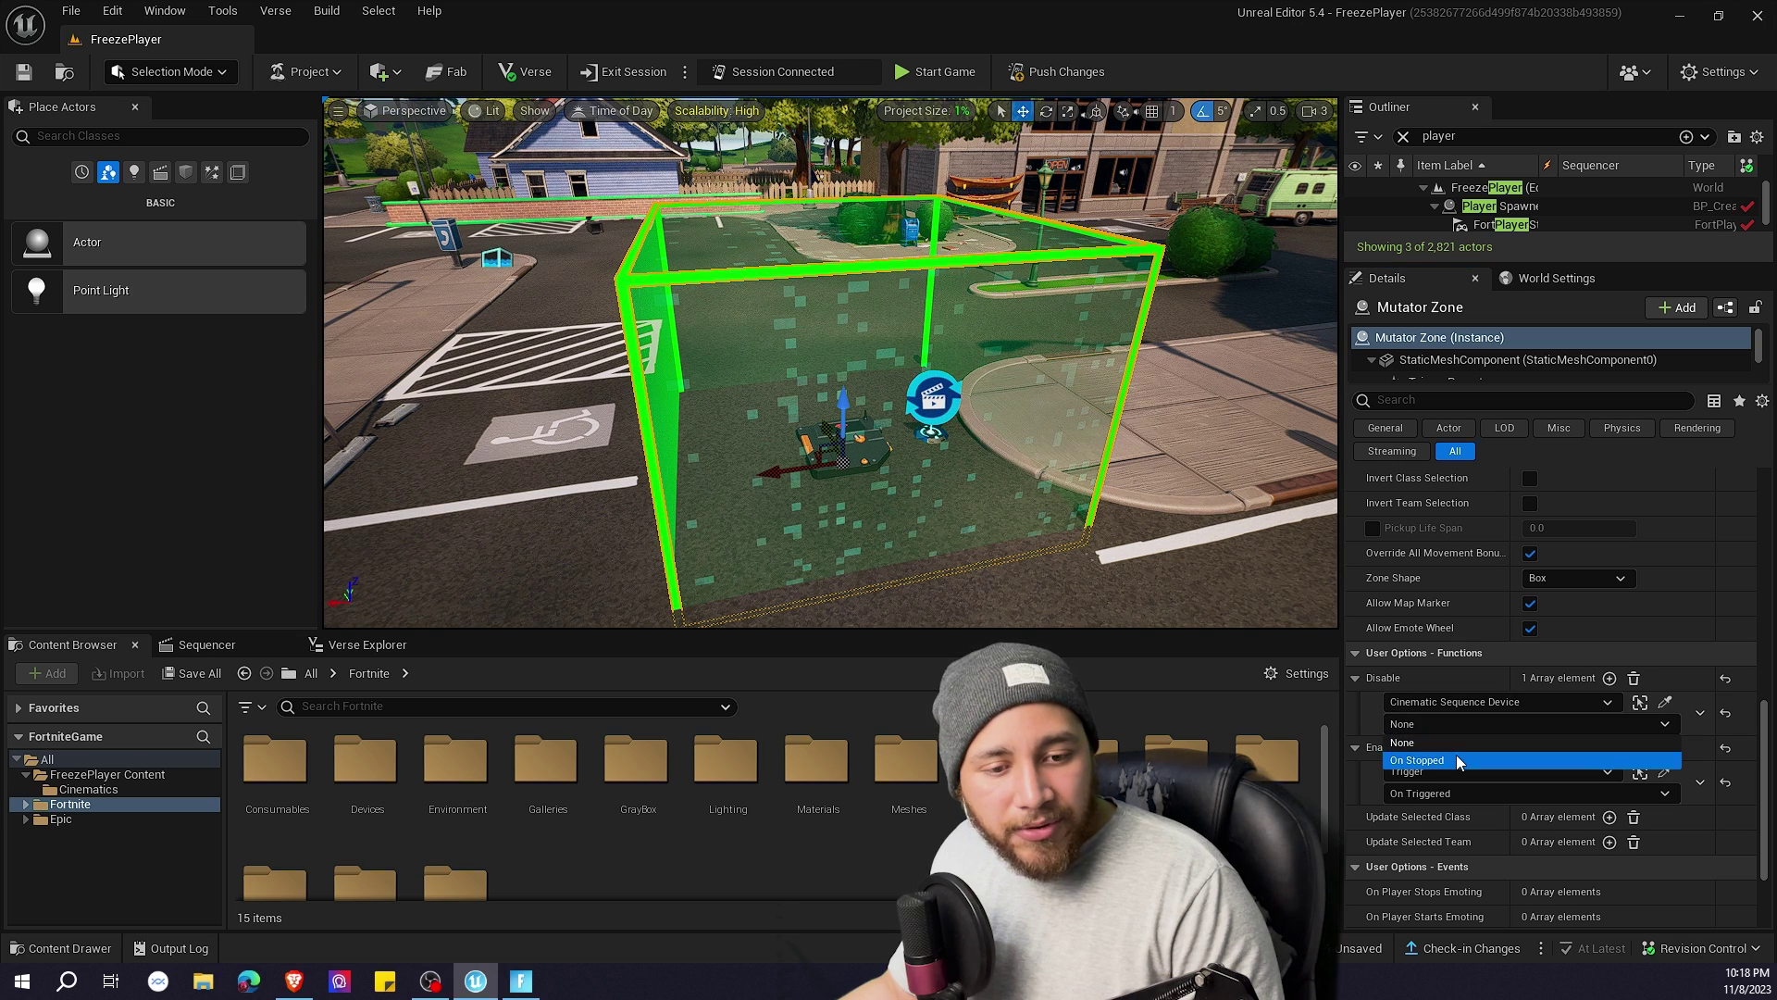
click(1457, 760)
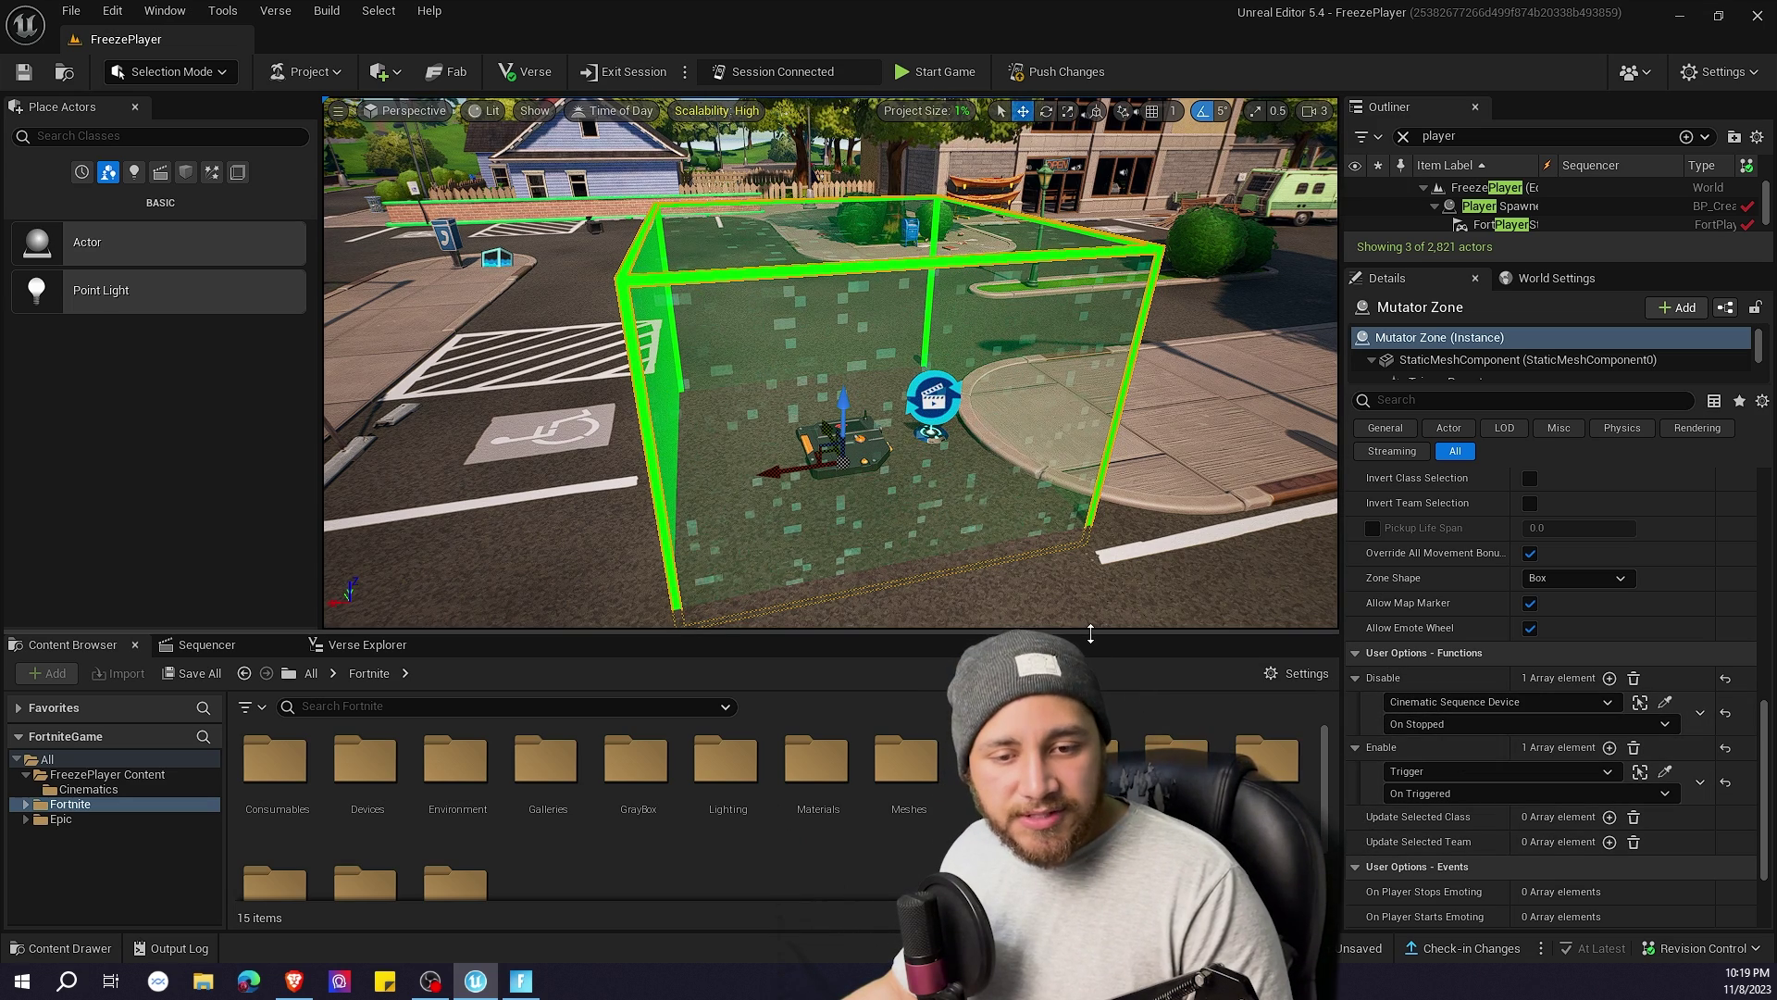
Save and push the changes to the session, and walk the player onto the trigger to test the freeze.
key(ctrl+s)
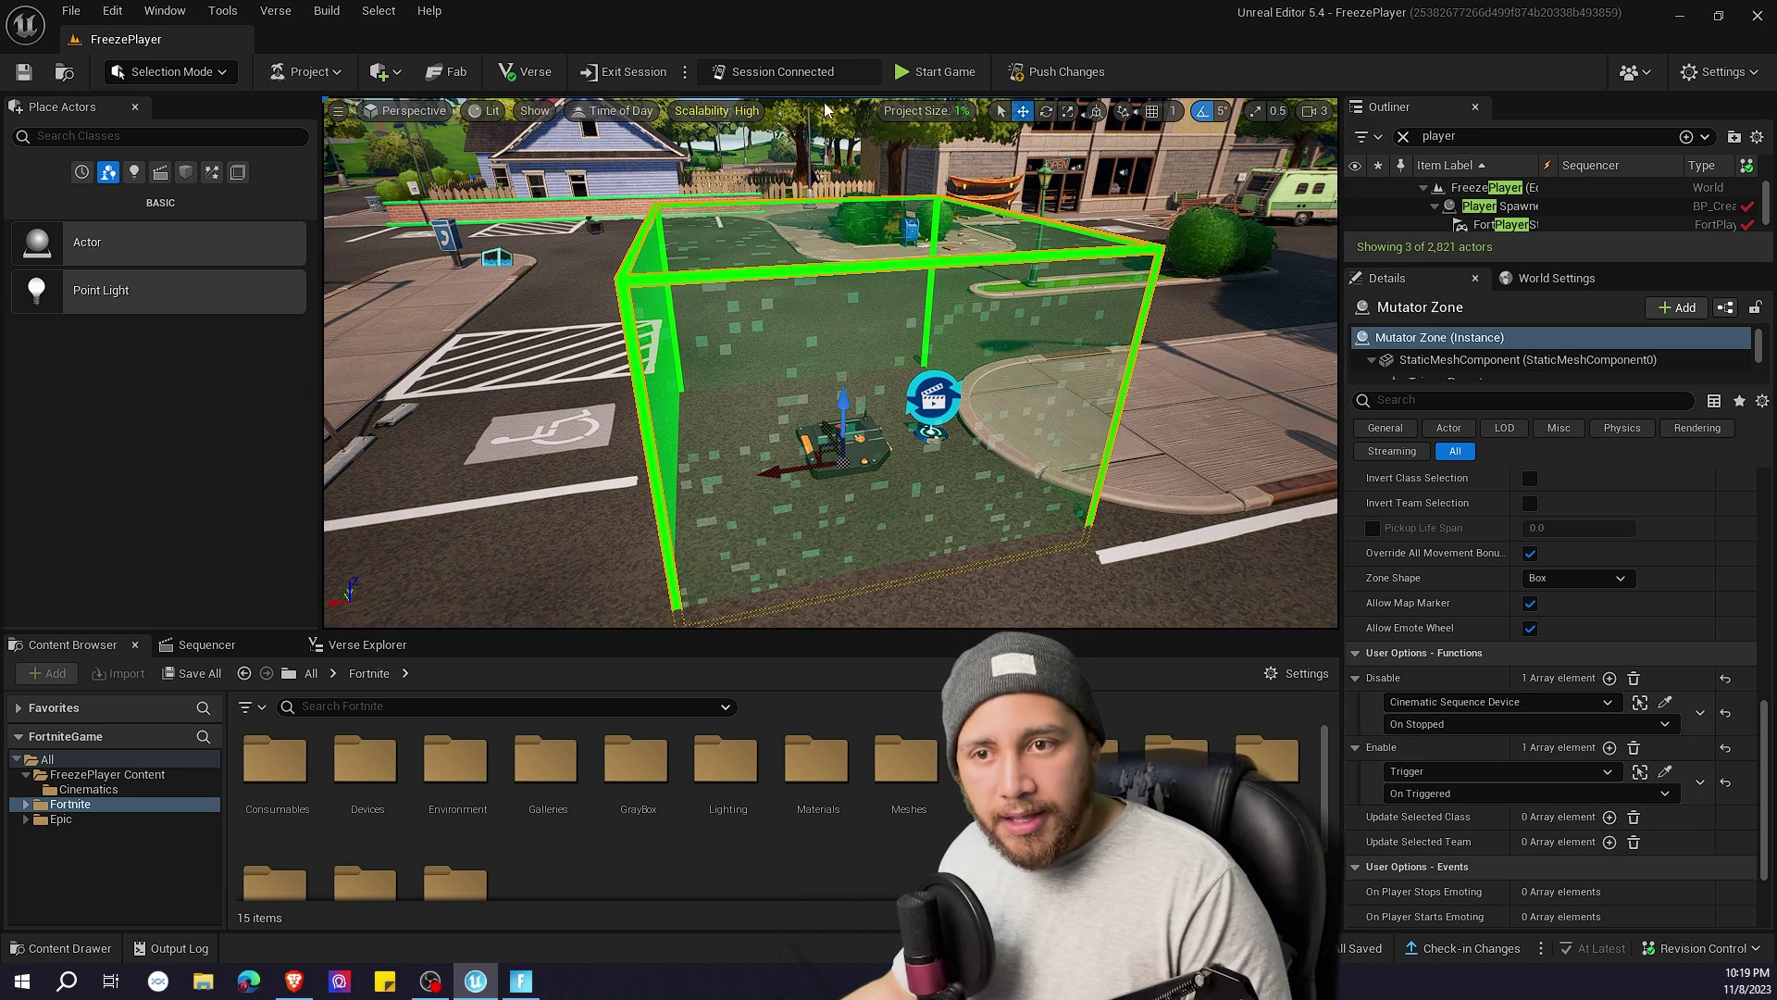
click(1065, 72)
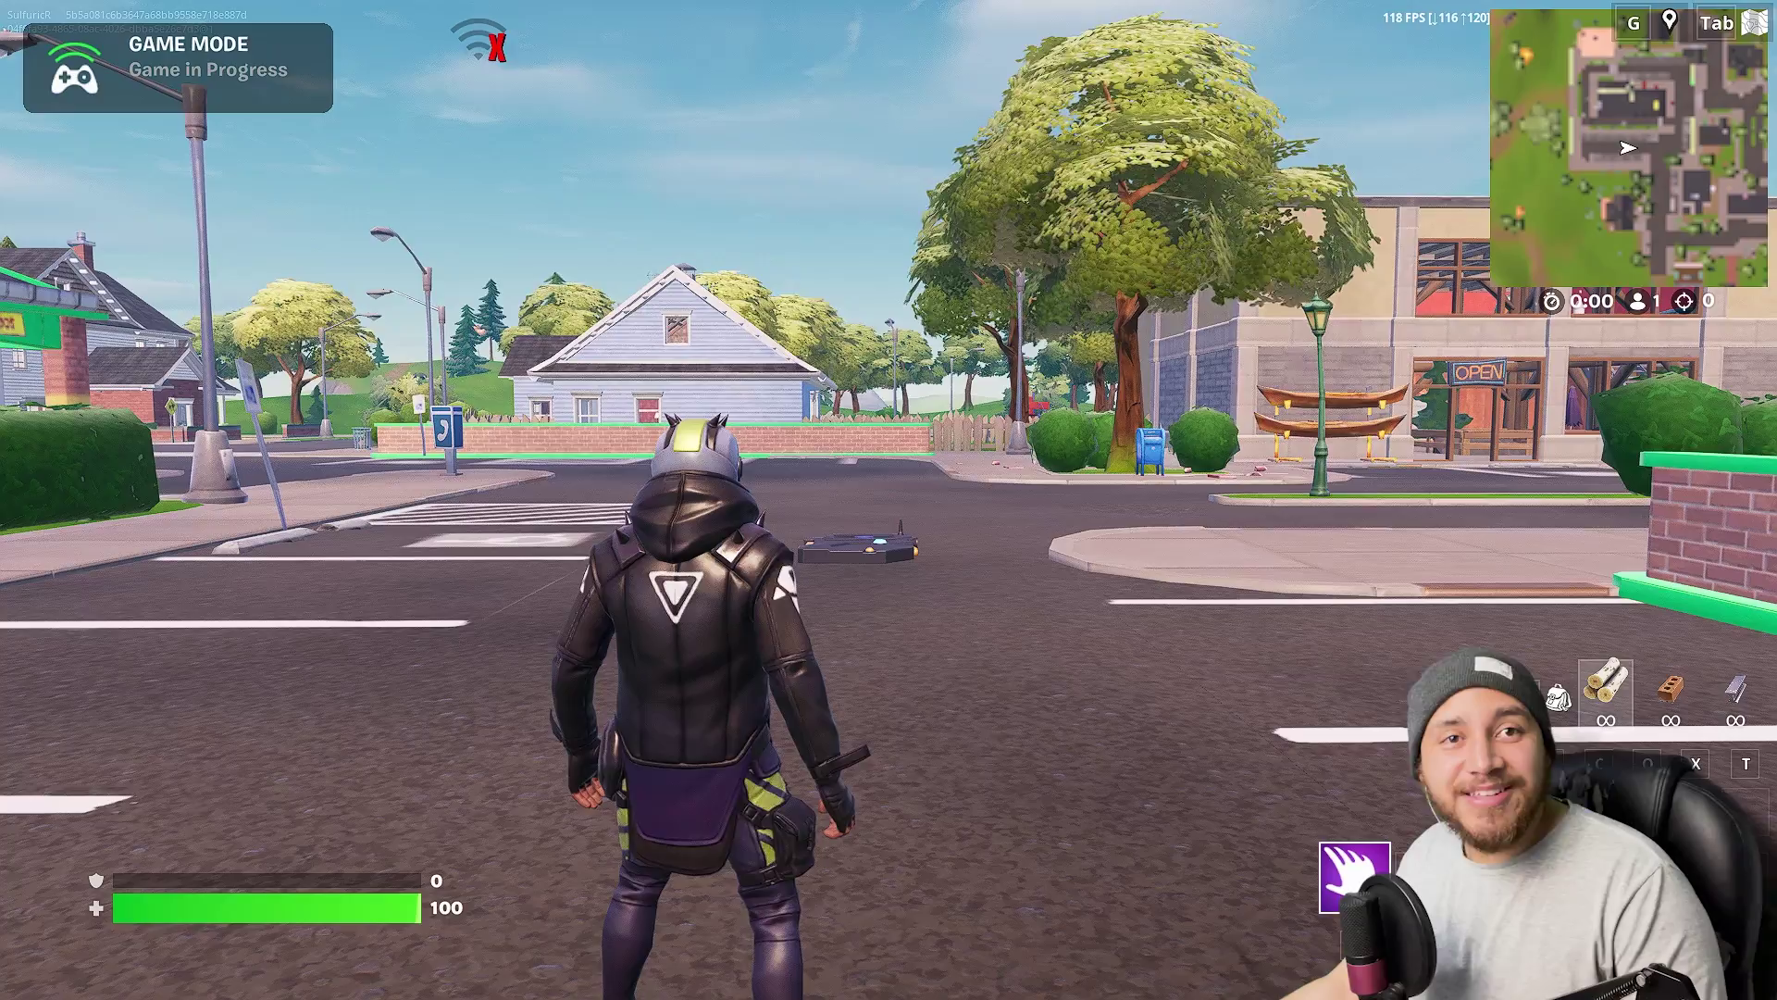
key(w)
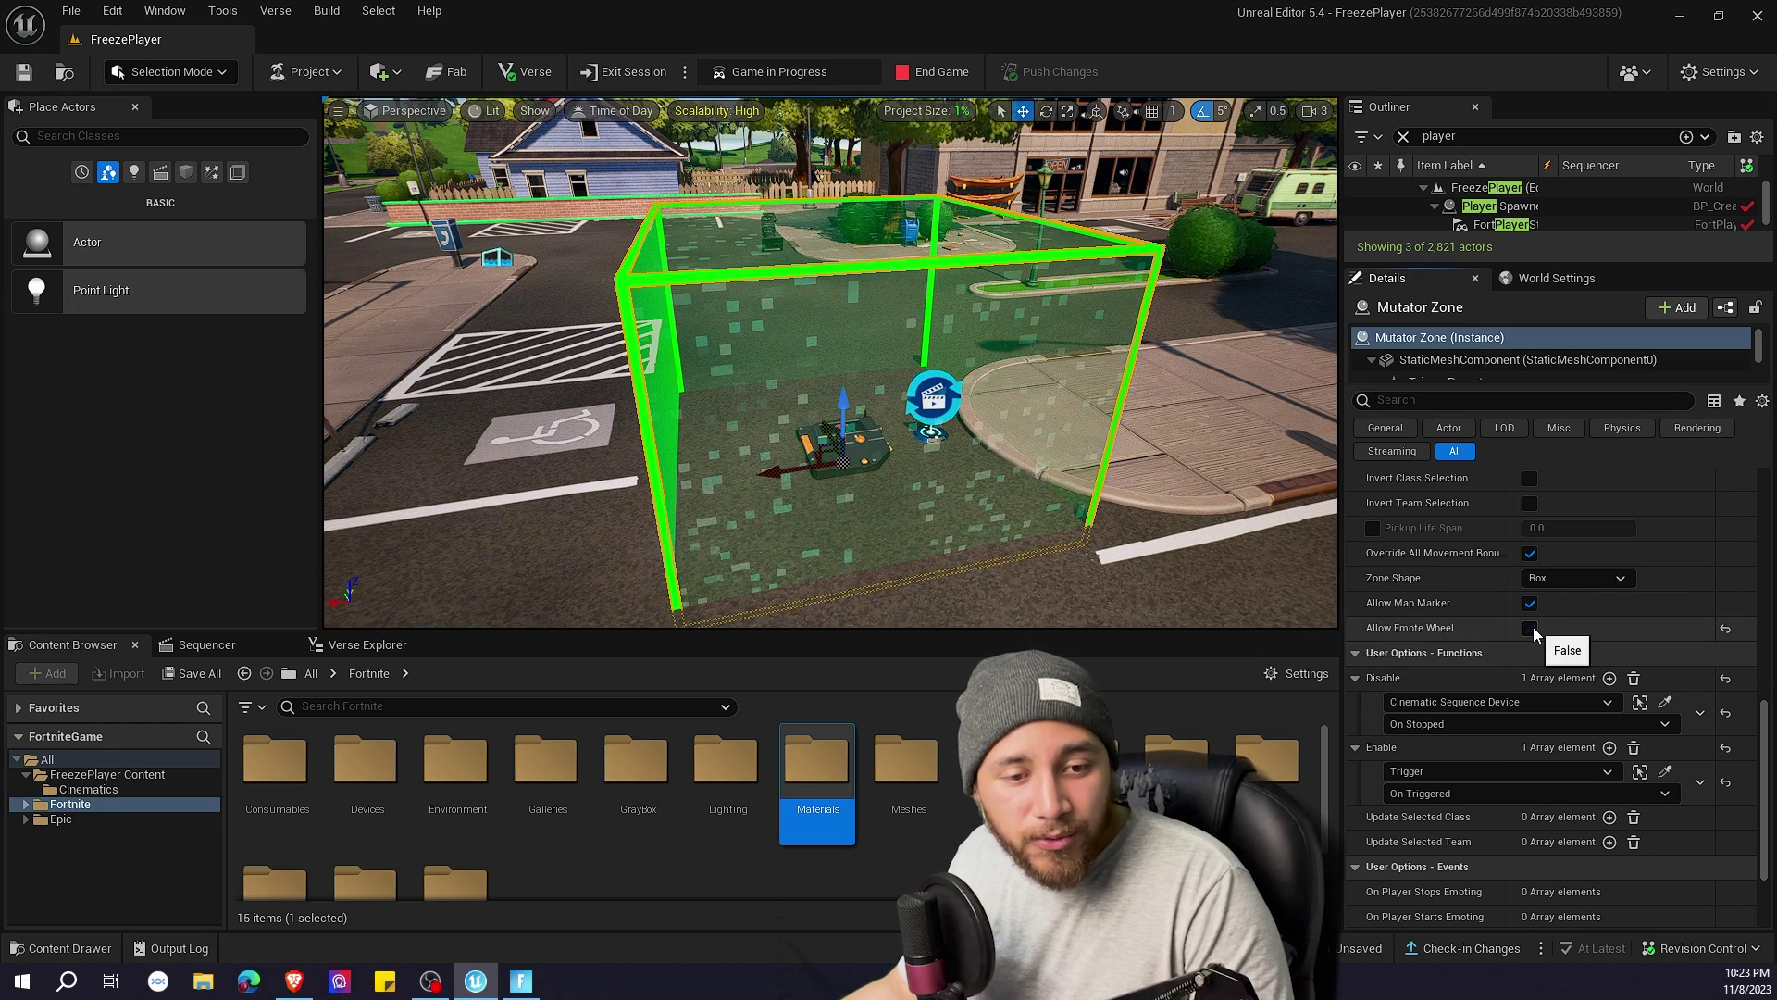
Review the Mutator Zone's user options, from the zone dimensions through the advanced settings.
scroll(1529, 648, up, 5)
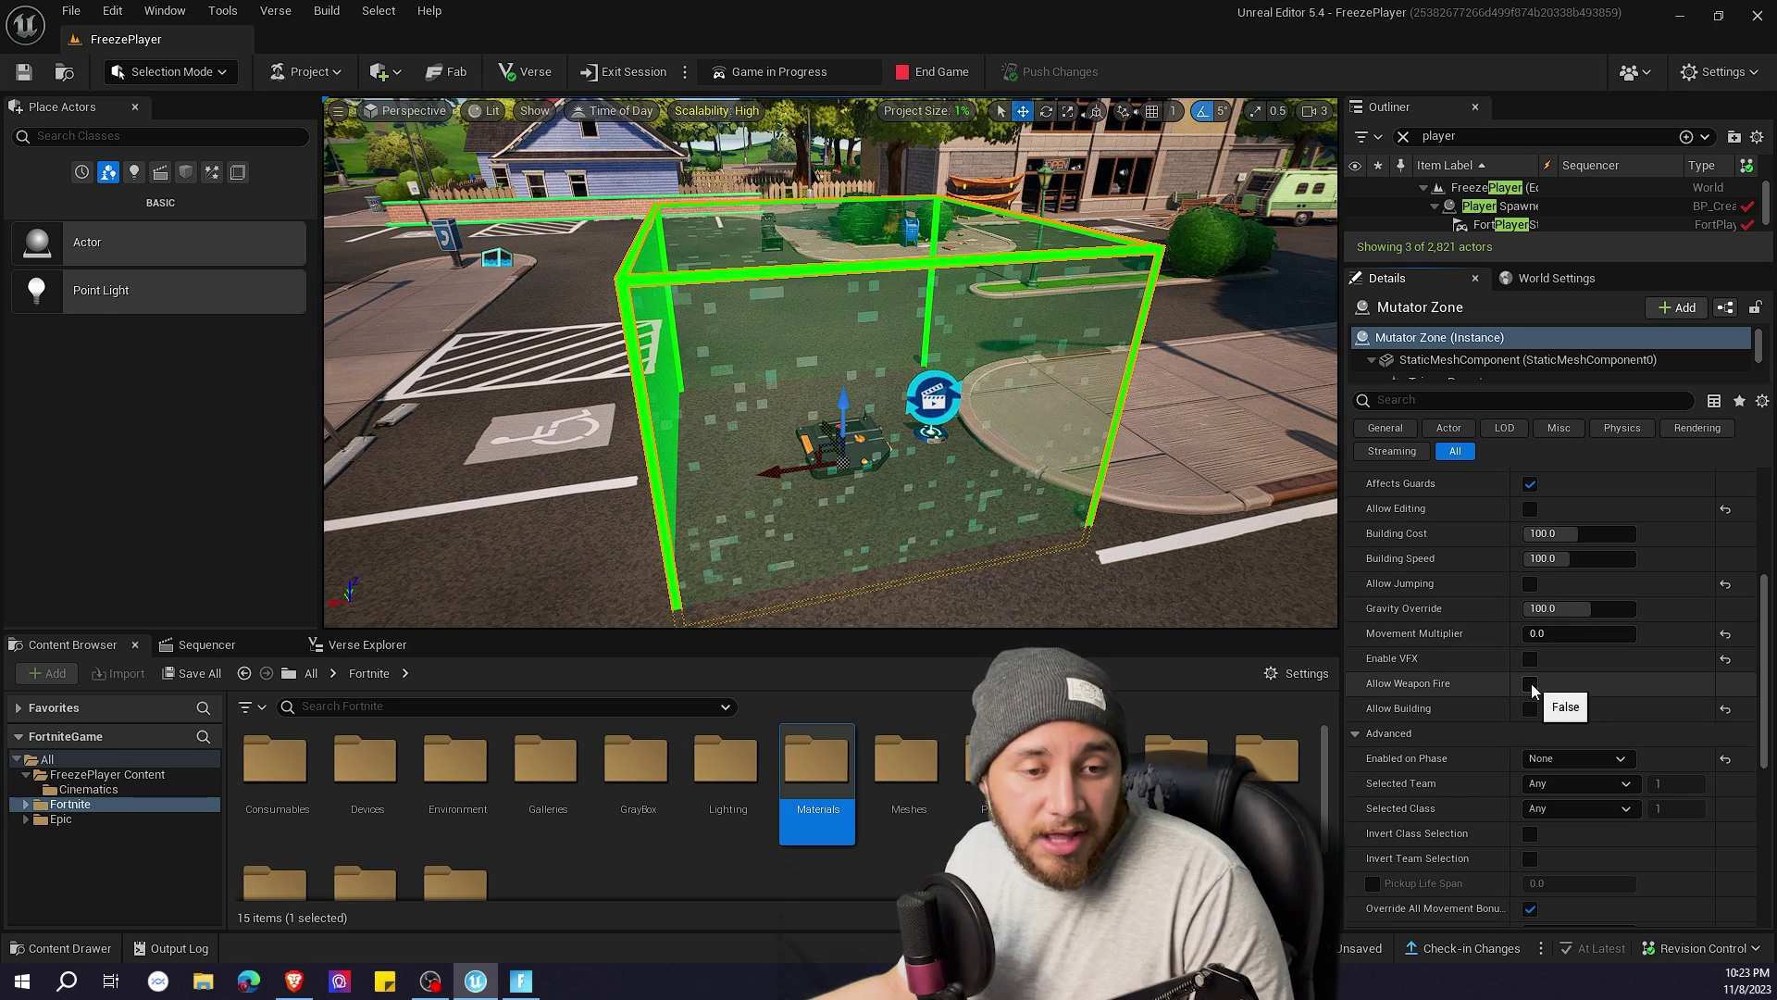
scroll(1477, 588, up, 2)
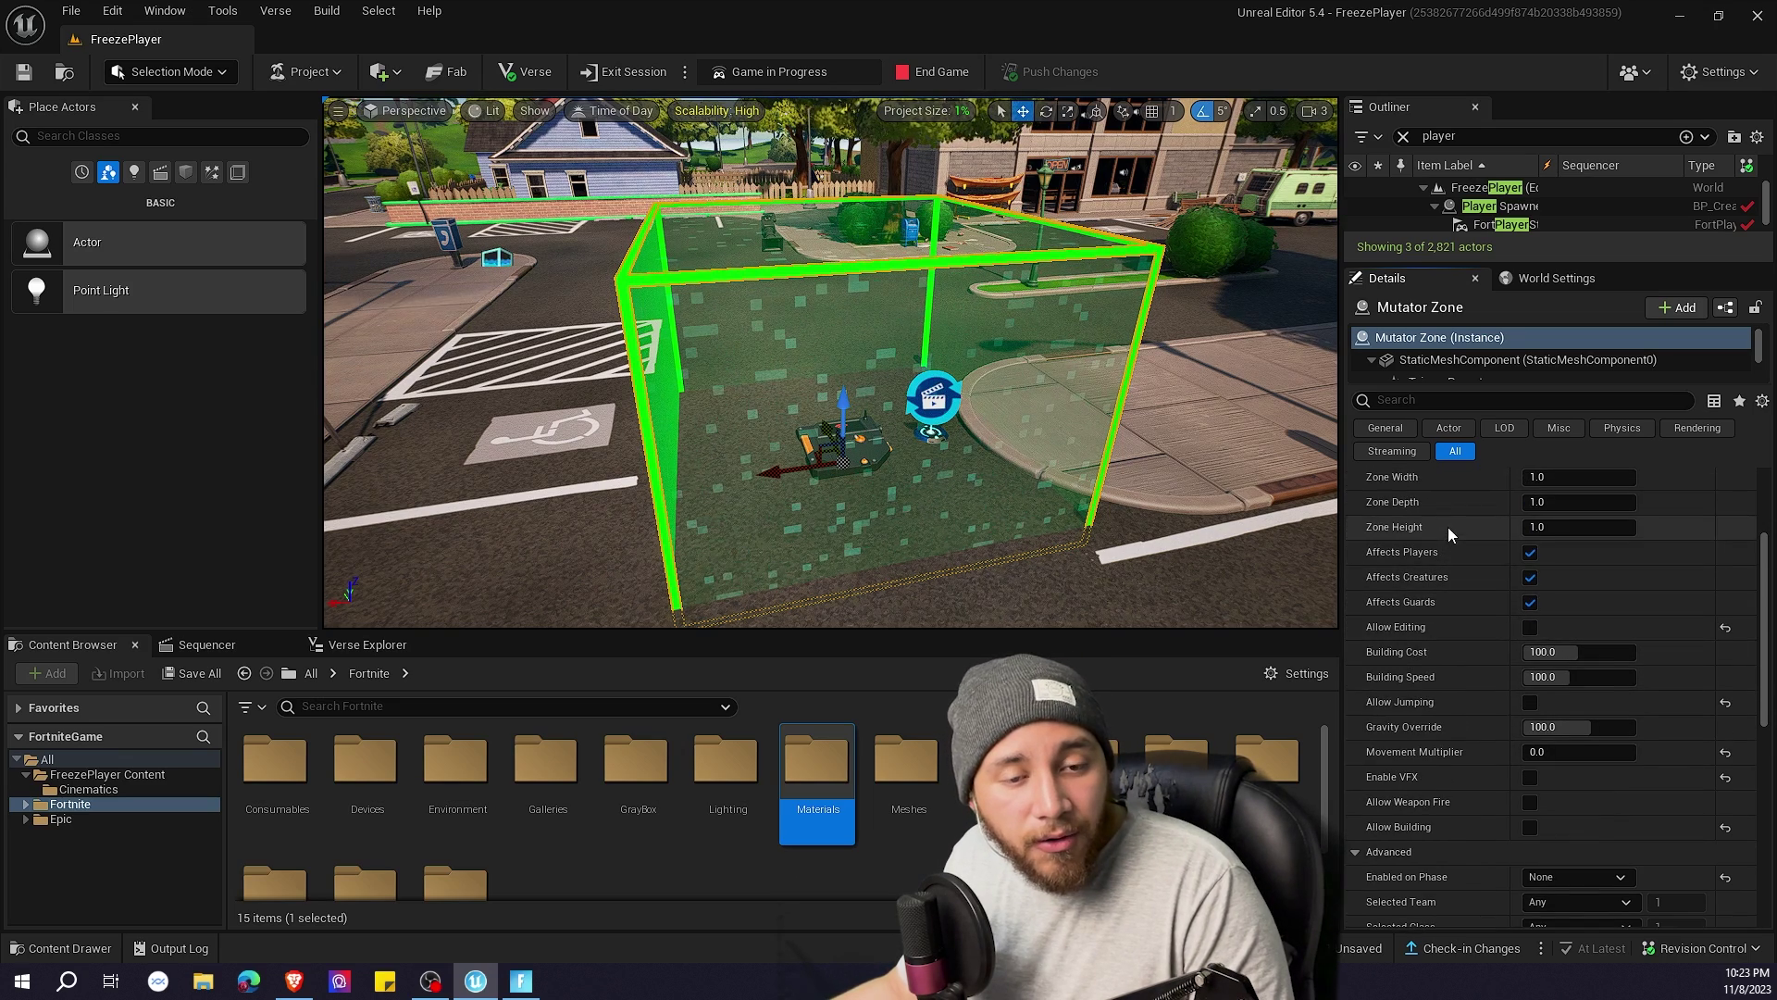
scroll(1421, 578, down, 2)
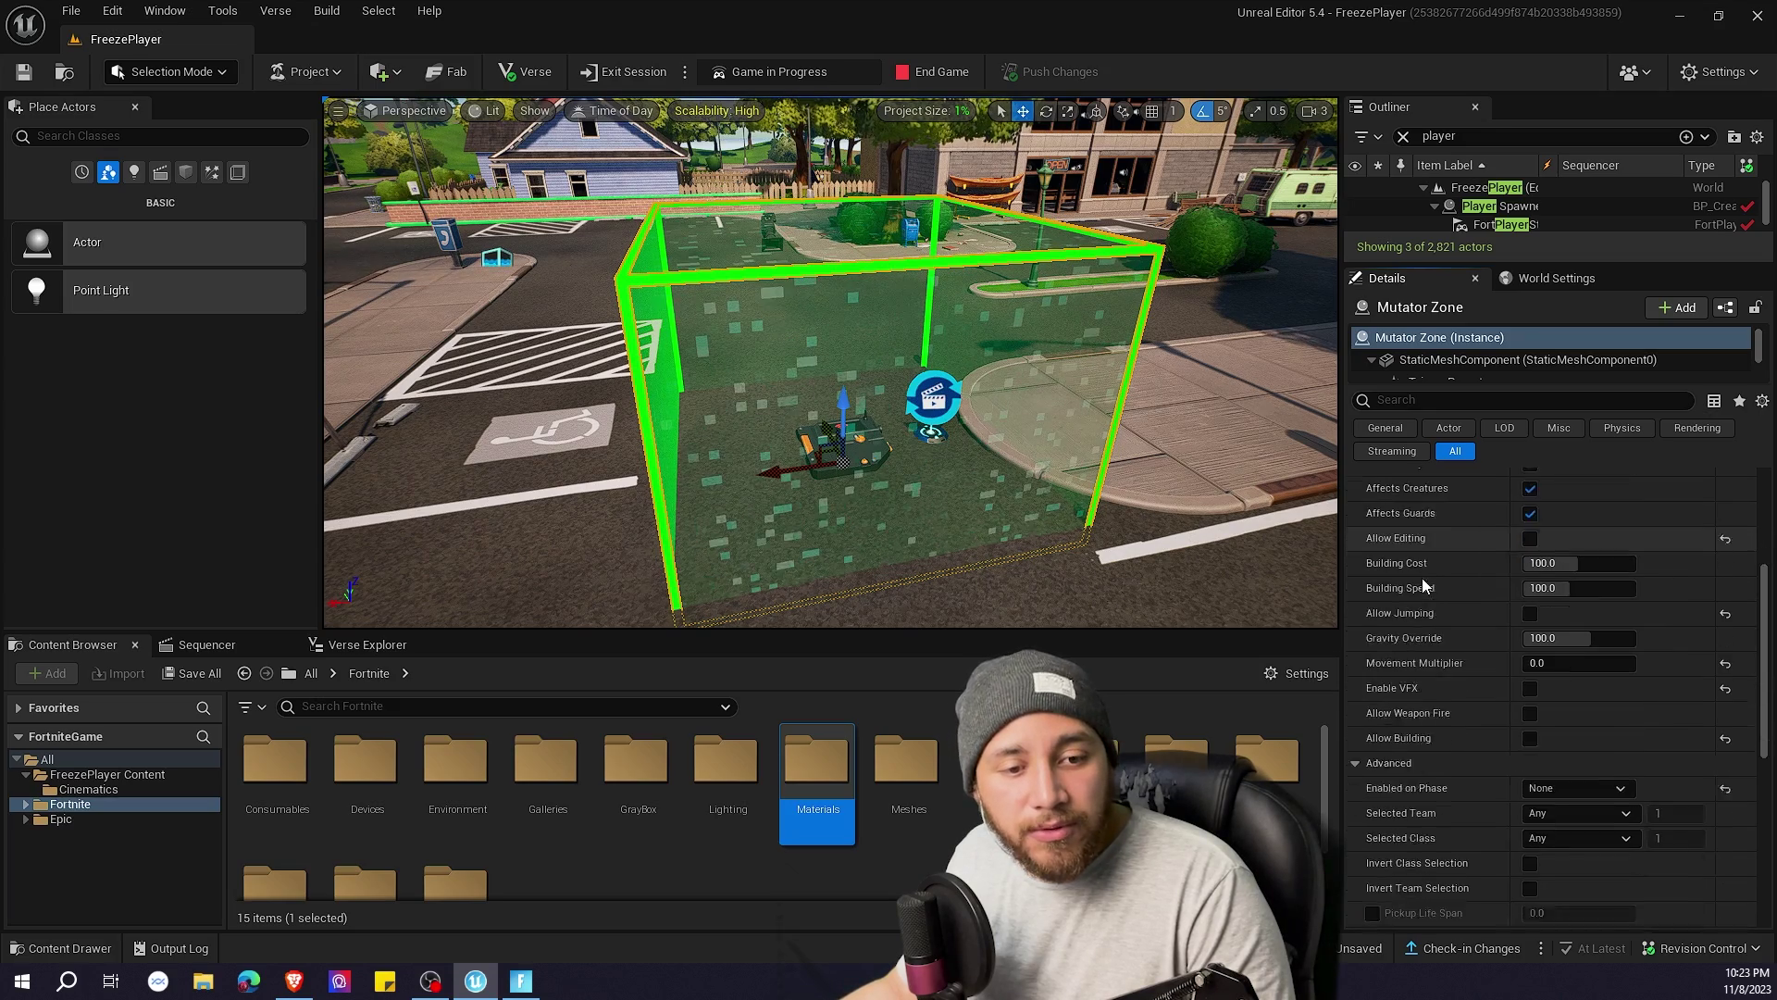
scroll(1421, 577, down, 2)
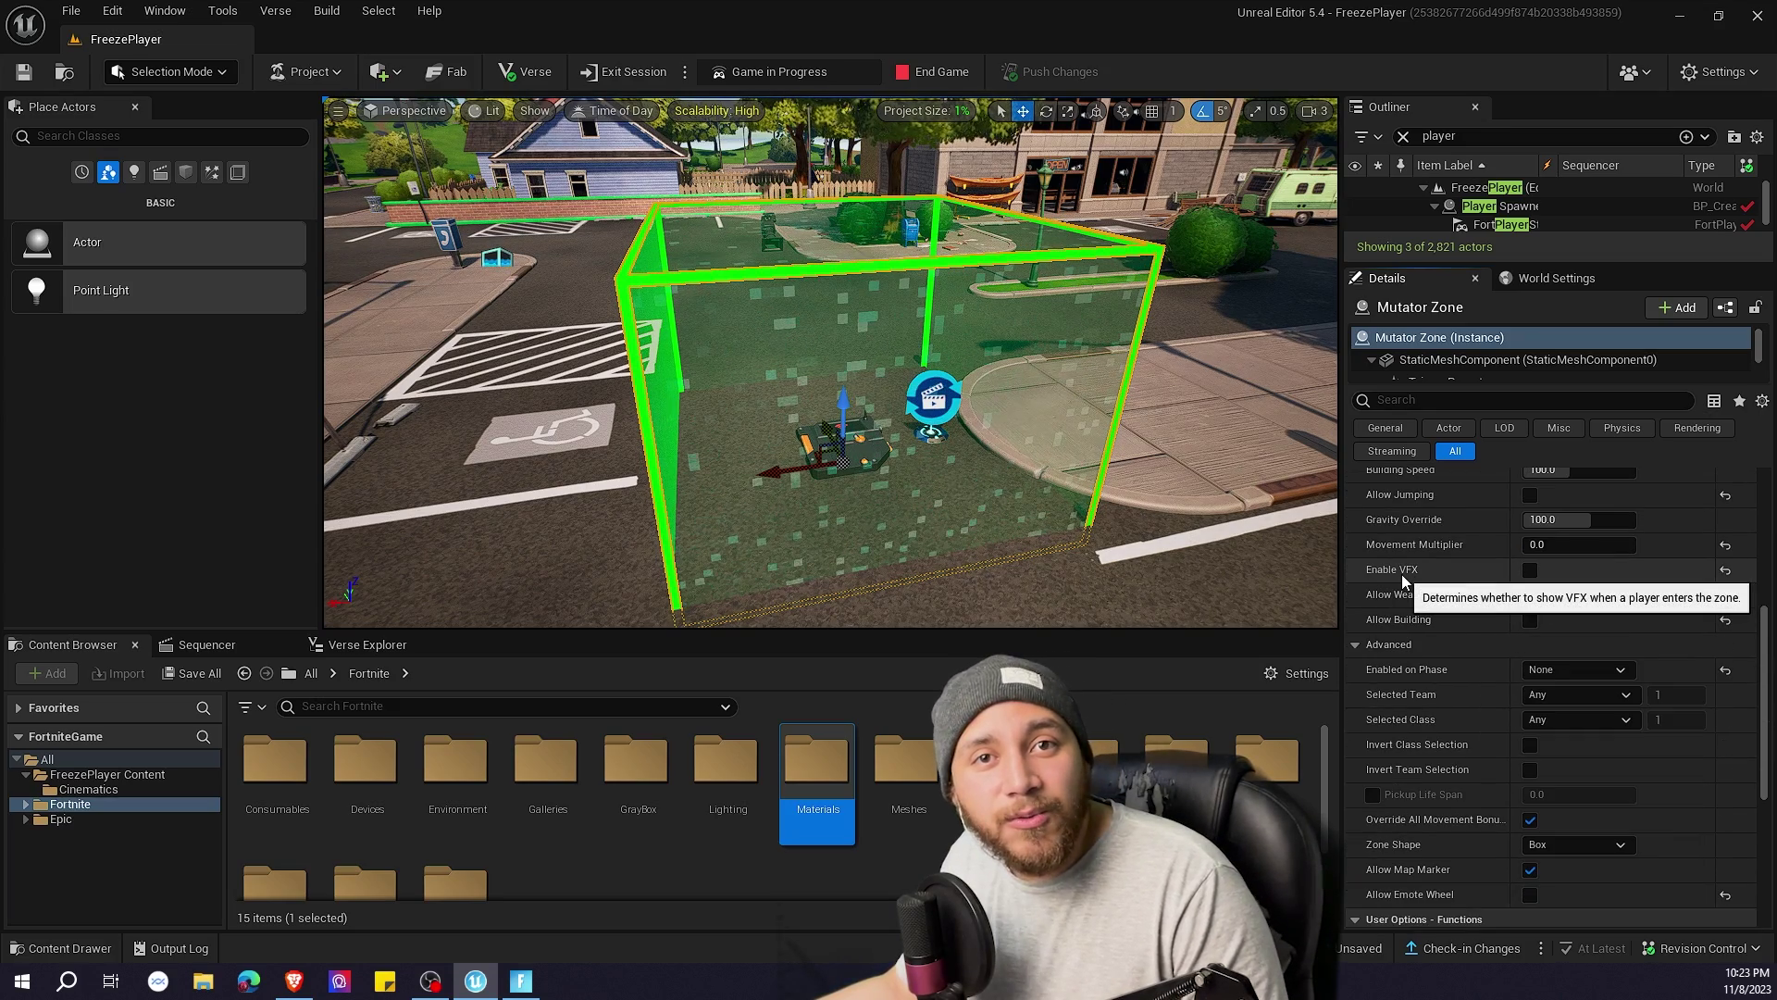